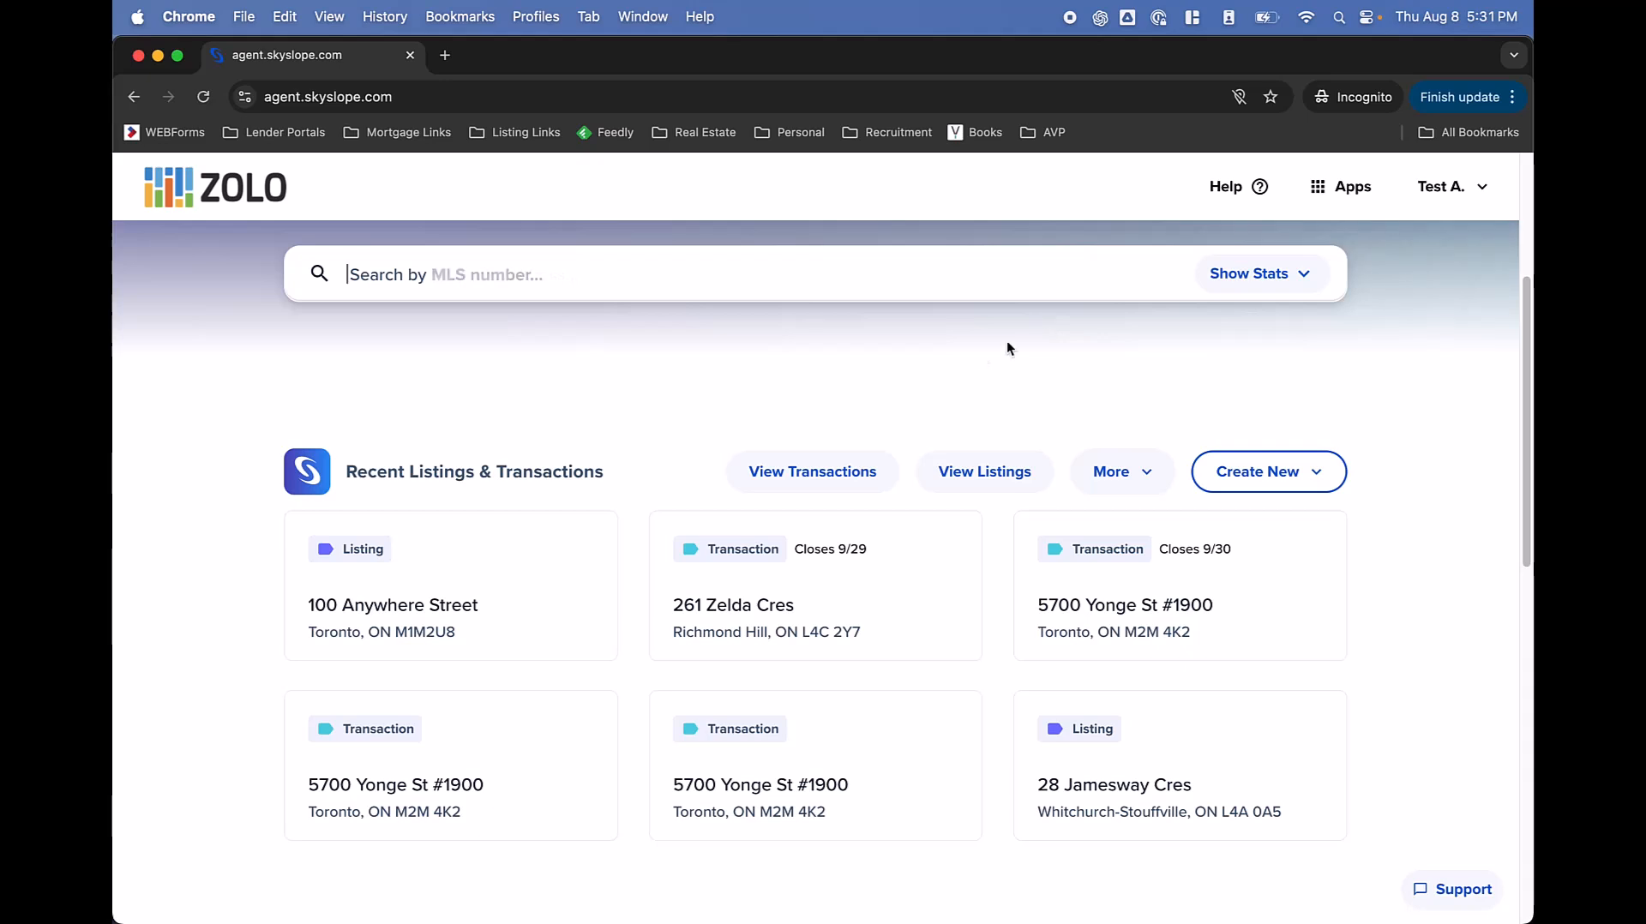
{"action": "left_click", "coordinate": [806, 492]}
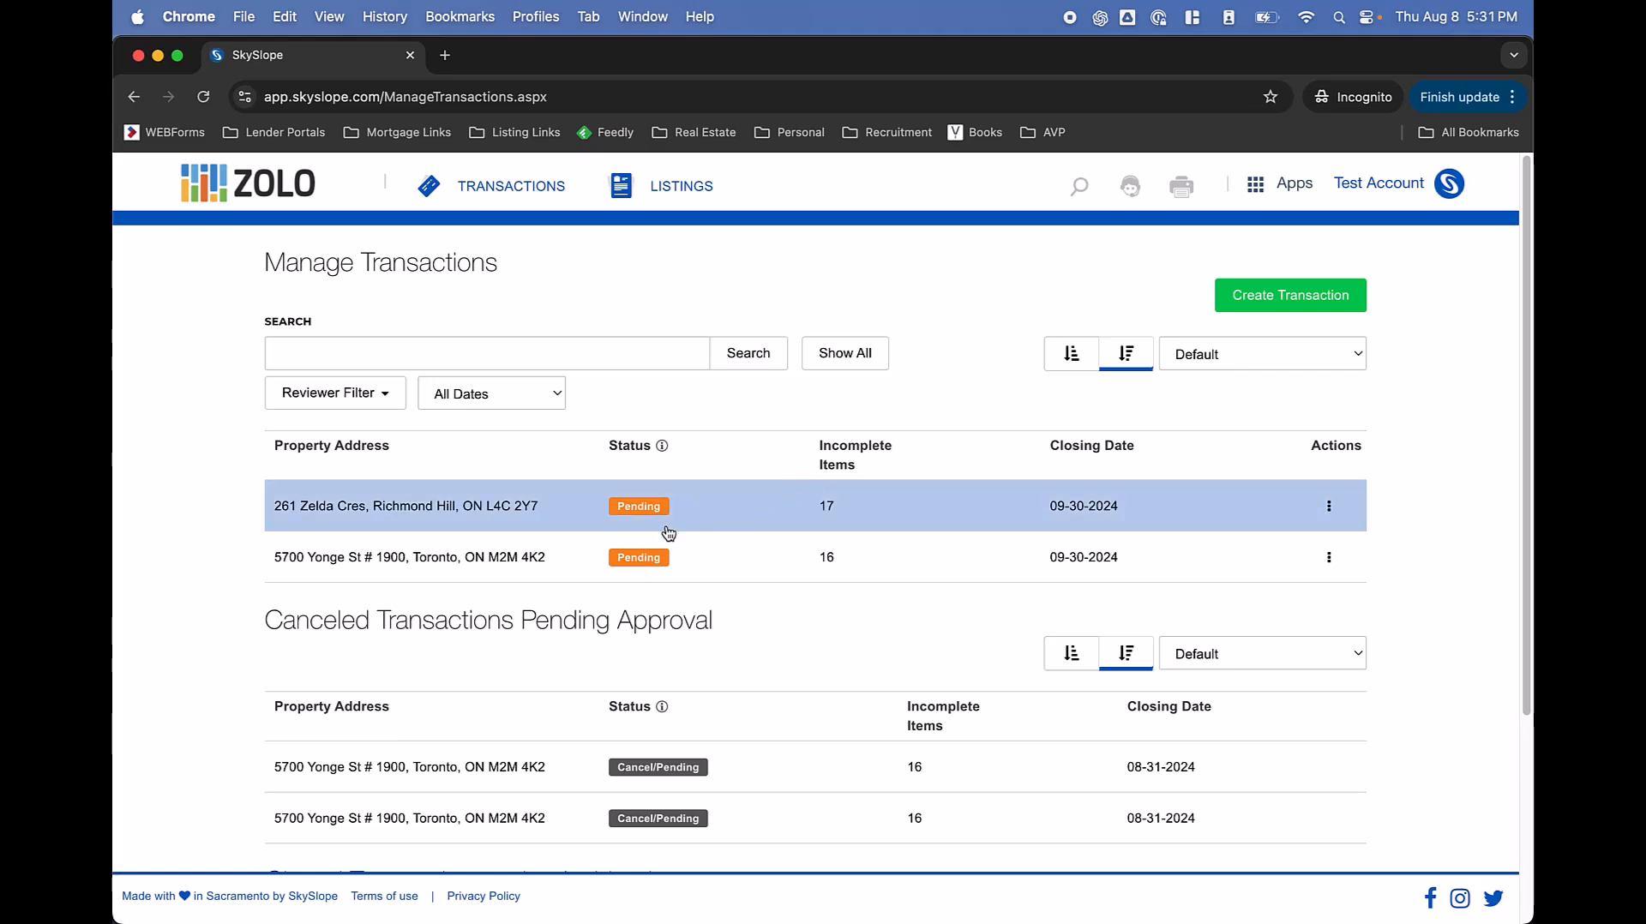
{"action": "left_click", "coordinate": [545, 558]}
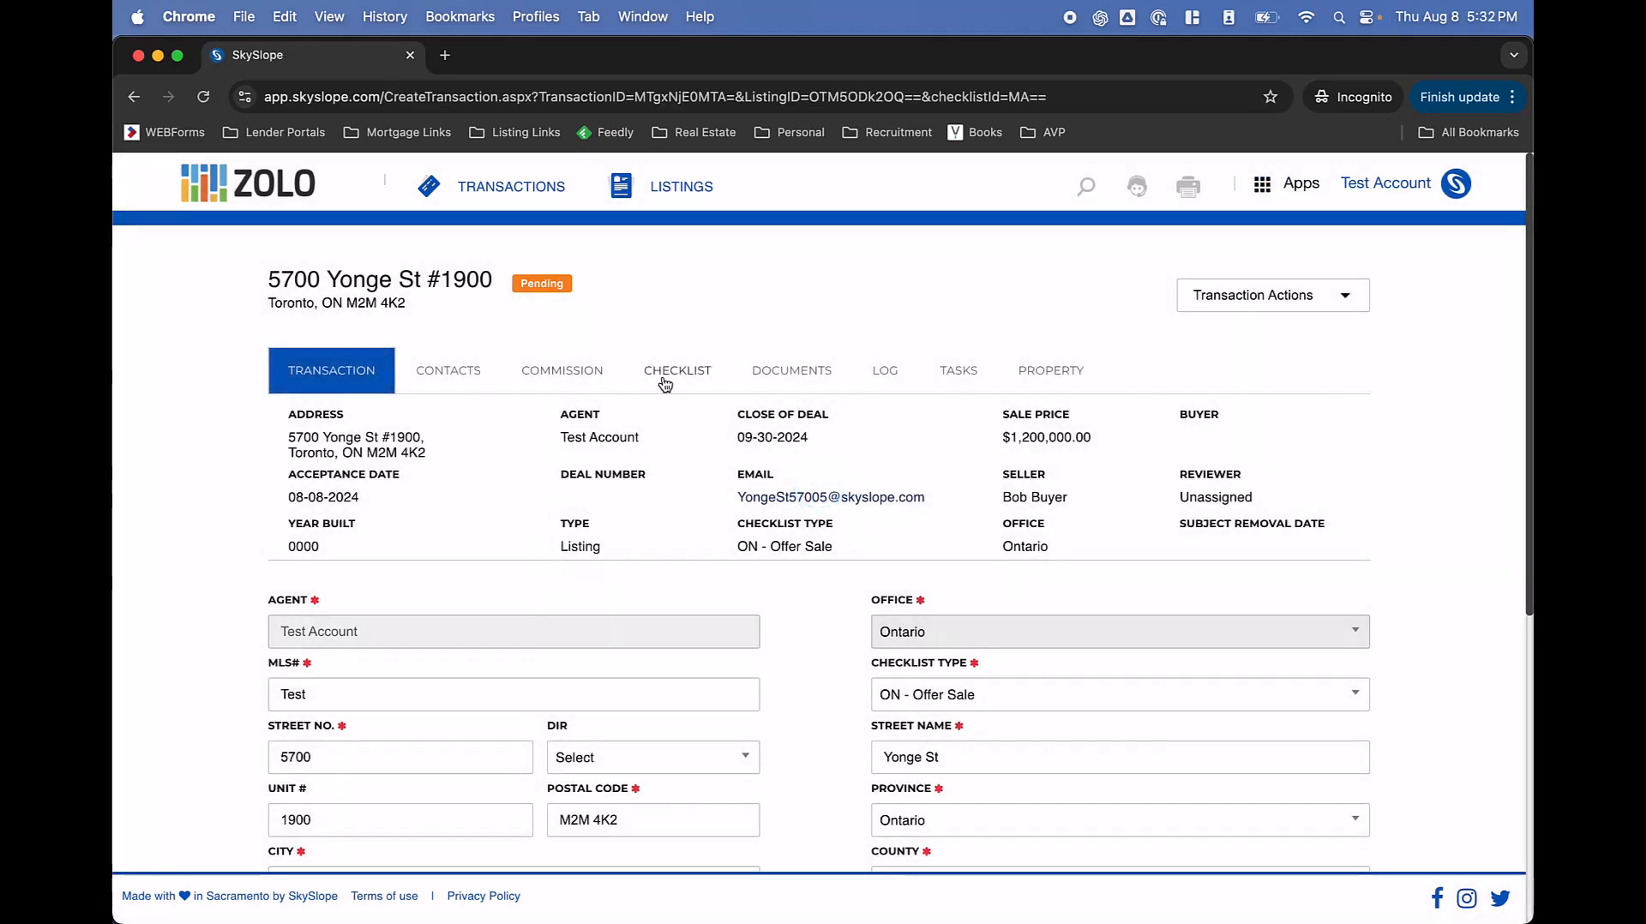
Show the transaction's document checklist and review its first sections.
{"action": "left_click", "coordinate": [666, 373]}
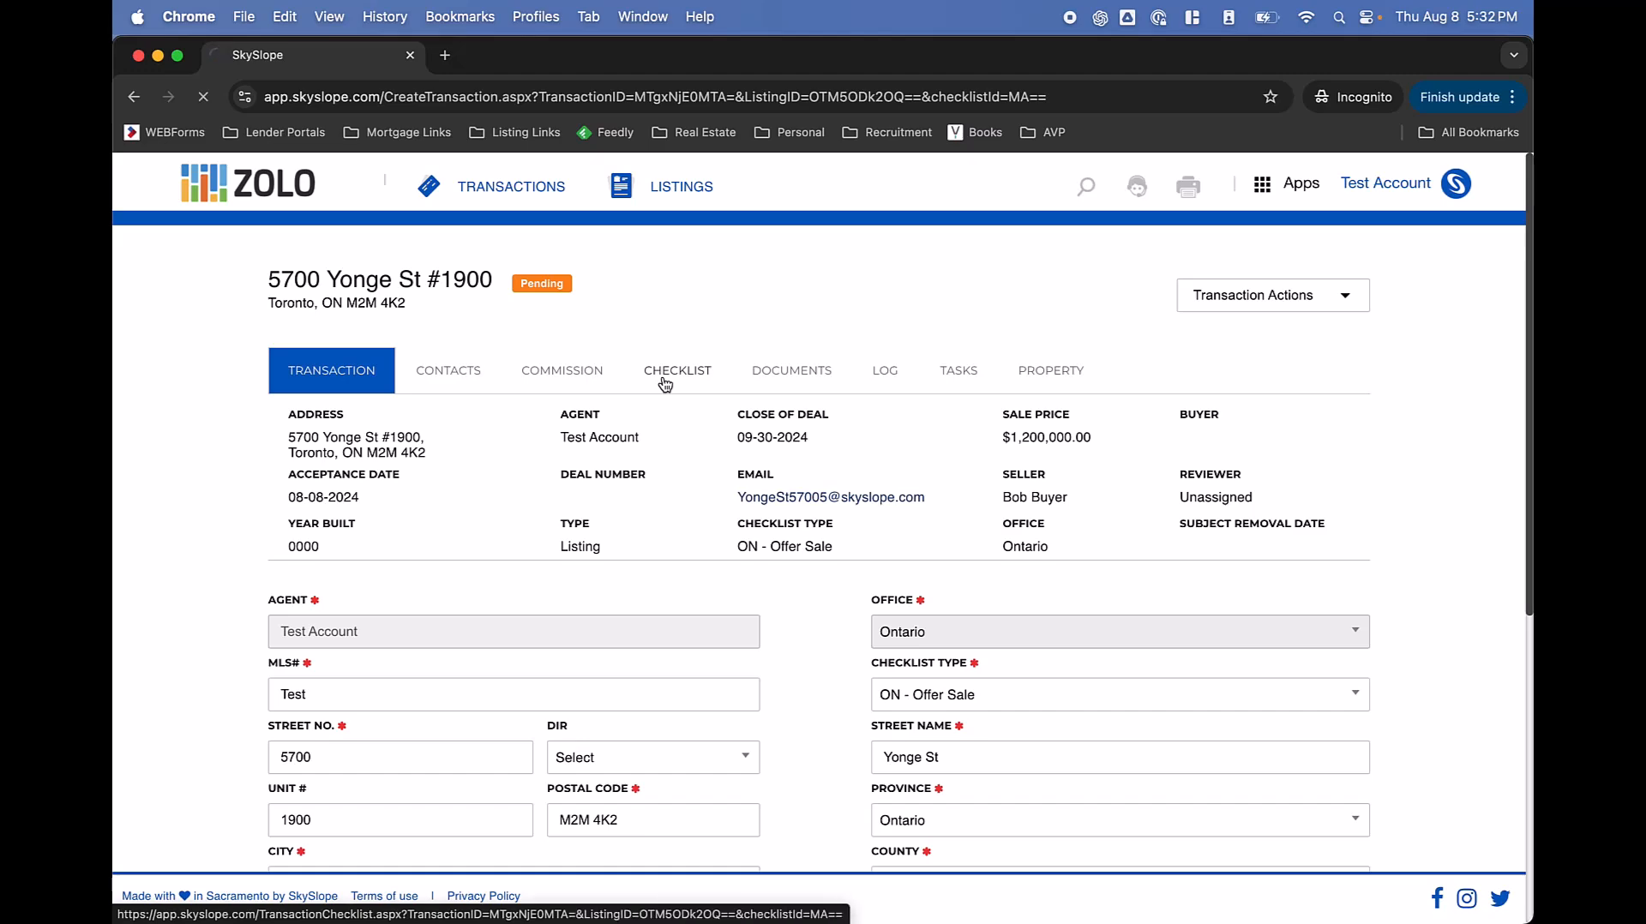
{"action": "scroll", "coordinate": [629, 452], "scroll_direction": "down", "scroll_amount": 5}
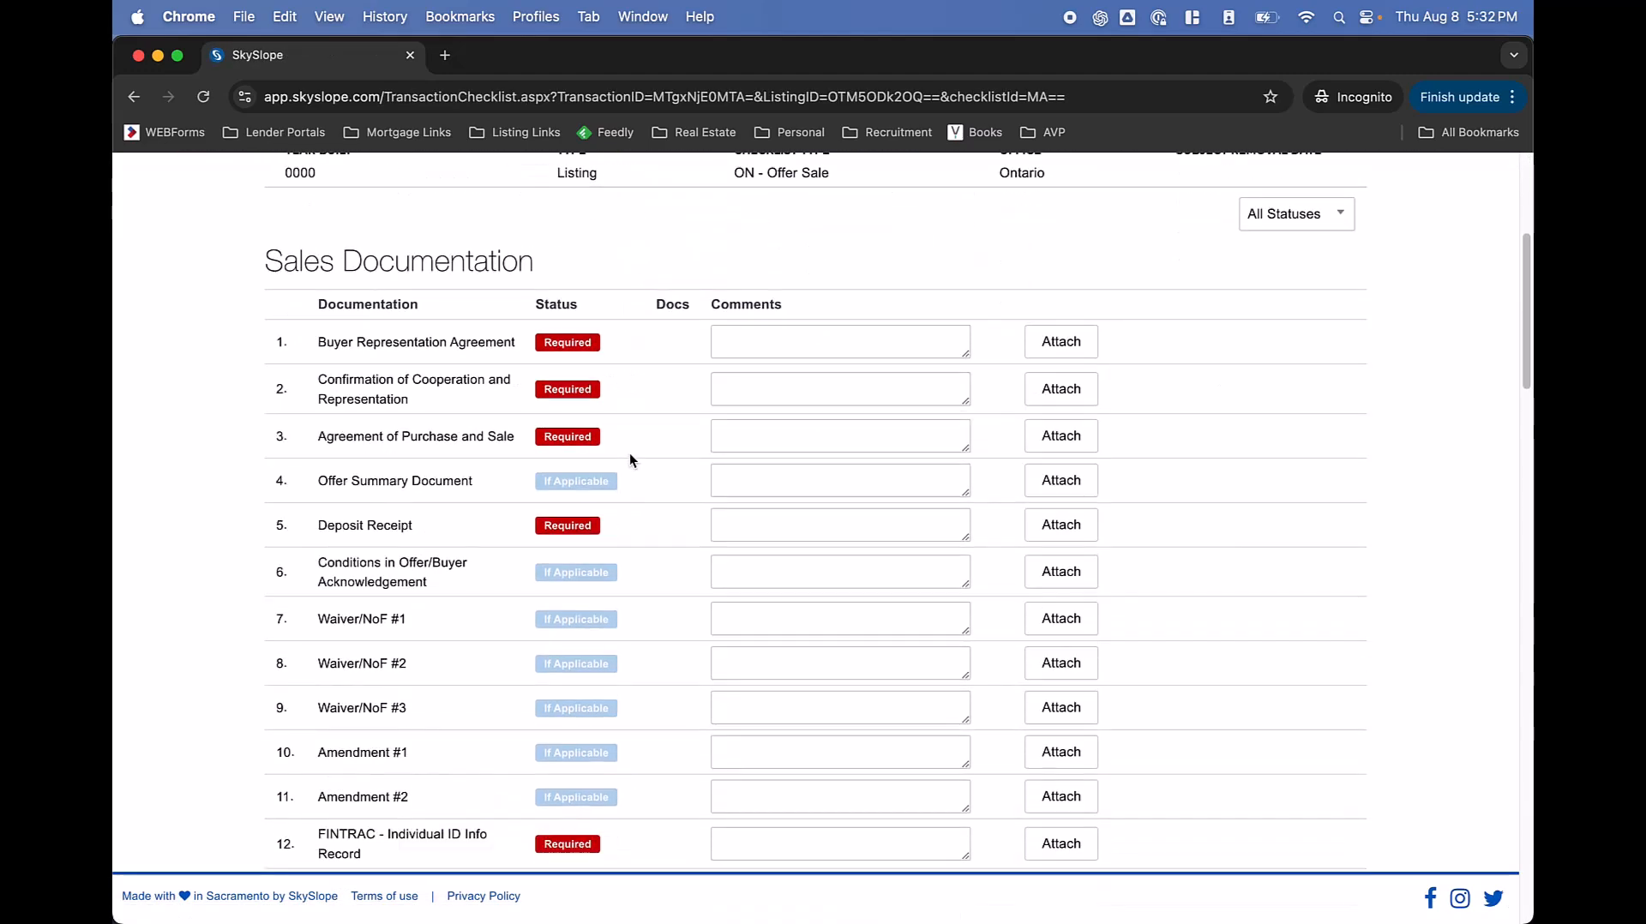
{"action": "left_click_drag", "start_coordinate": [282, 267], "coordinate": [433, 267]}
{"action": "left_click", "coordinate": [429, 267]}
{"action": "scroll", "coordinate": [428, 268], "scroll_direction": "down", "scroll_amount": 20}
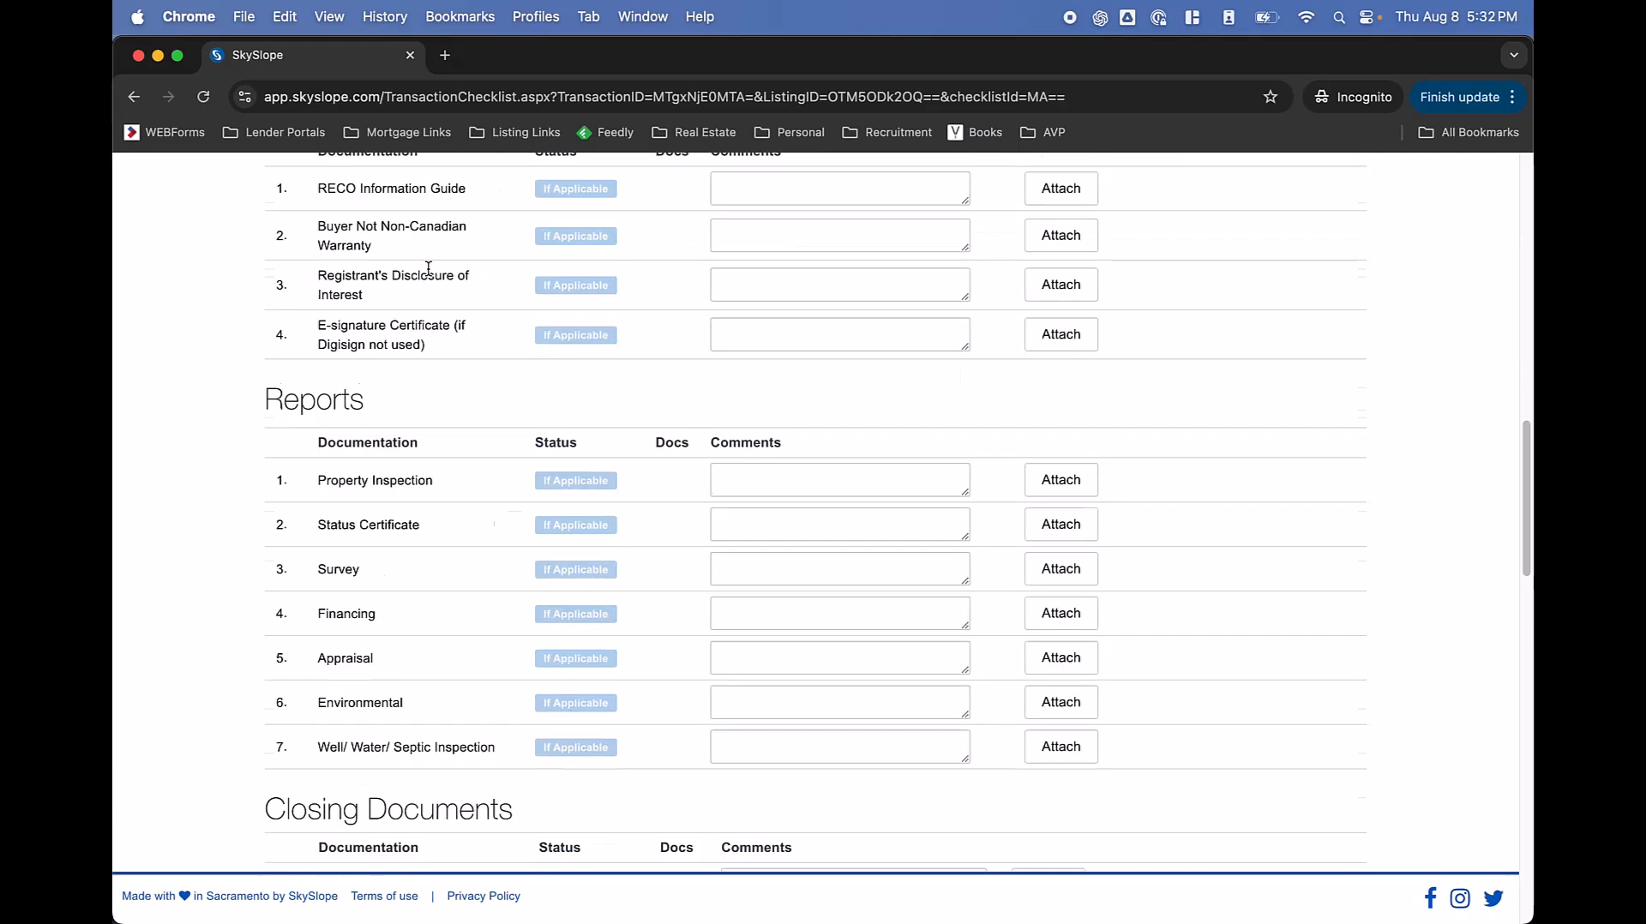
{"action": "scroll", "coordinate": [429, 268], "scroll_direction": "up", "scroll_amount": 12}
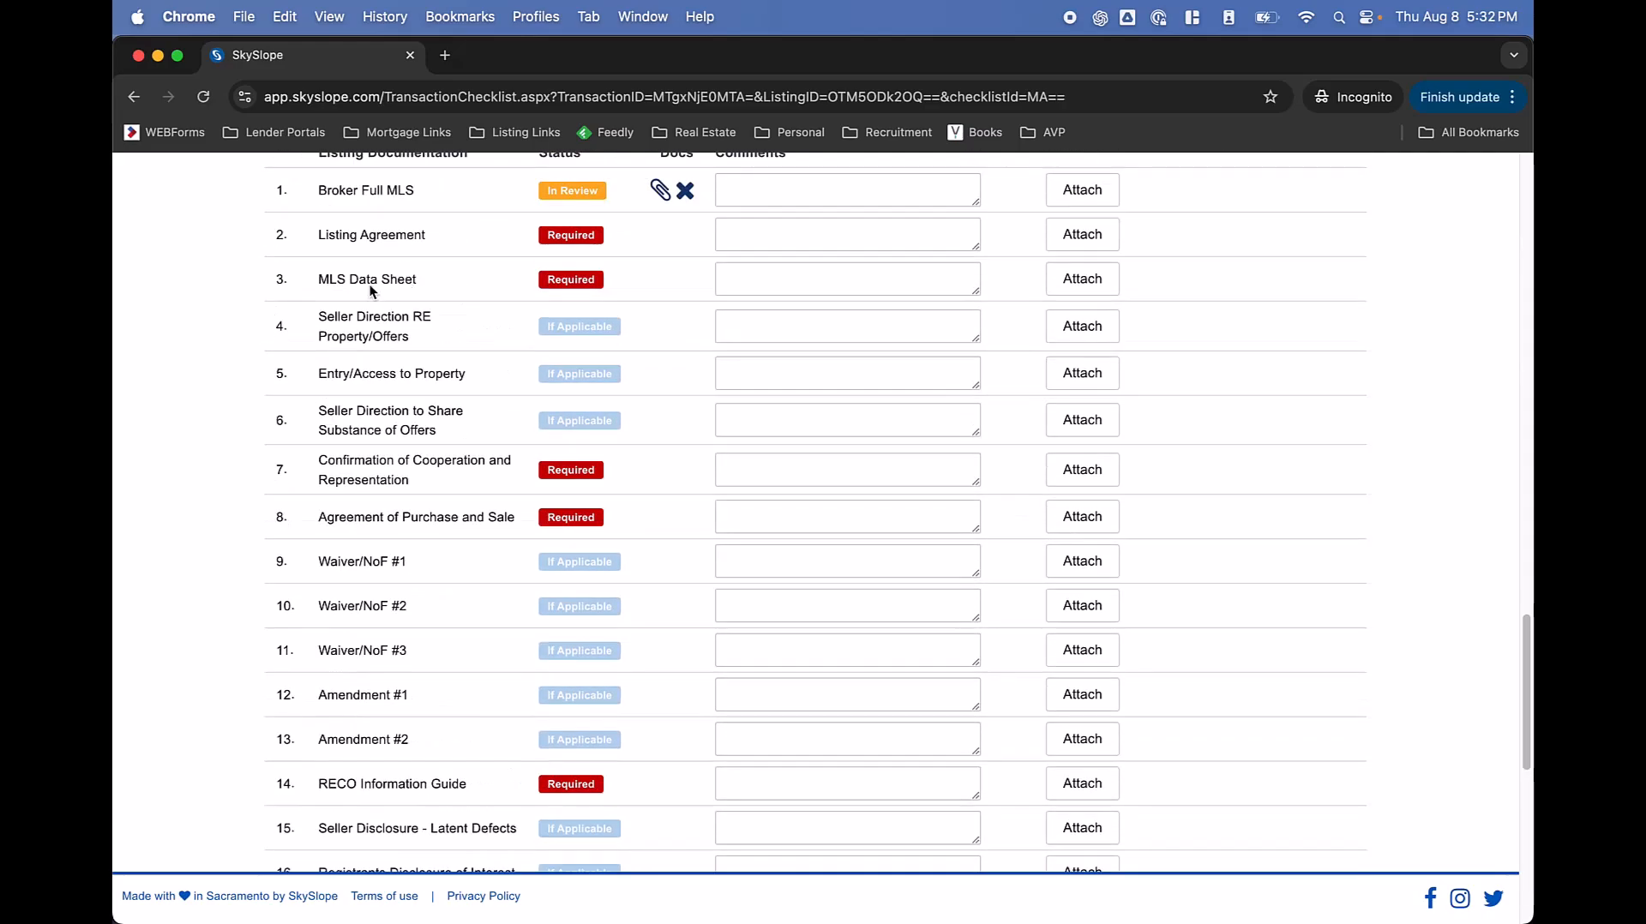
{"action": "left_click_drag", "start_coordinate": [265, 456], "coordinate": [536, 457]}
{"action": "left_click", "coordinate": [538, 460]}
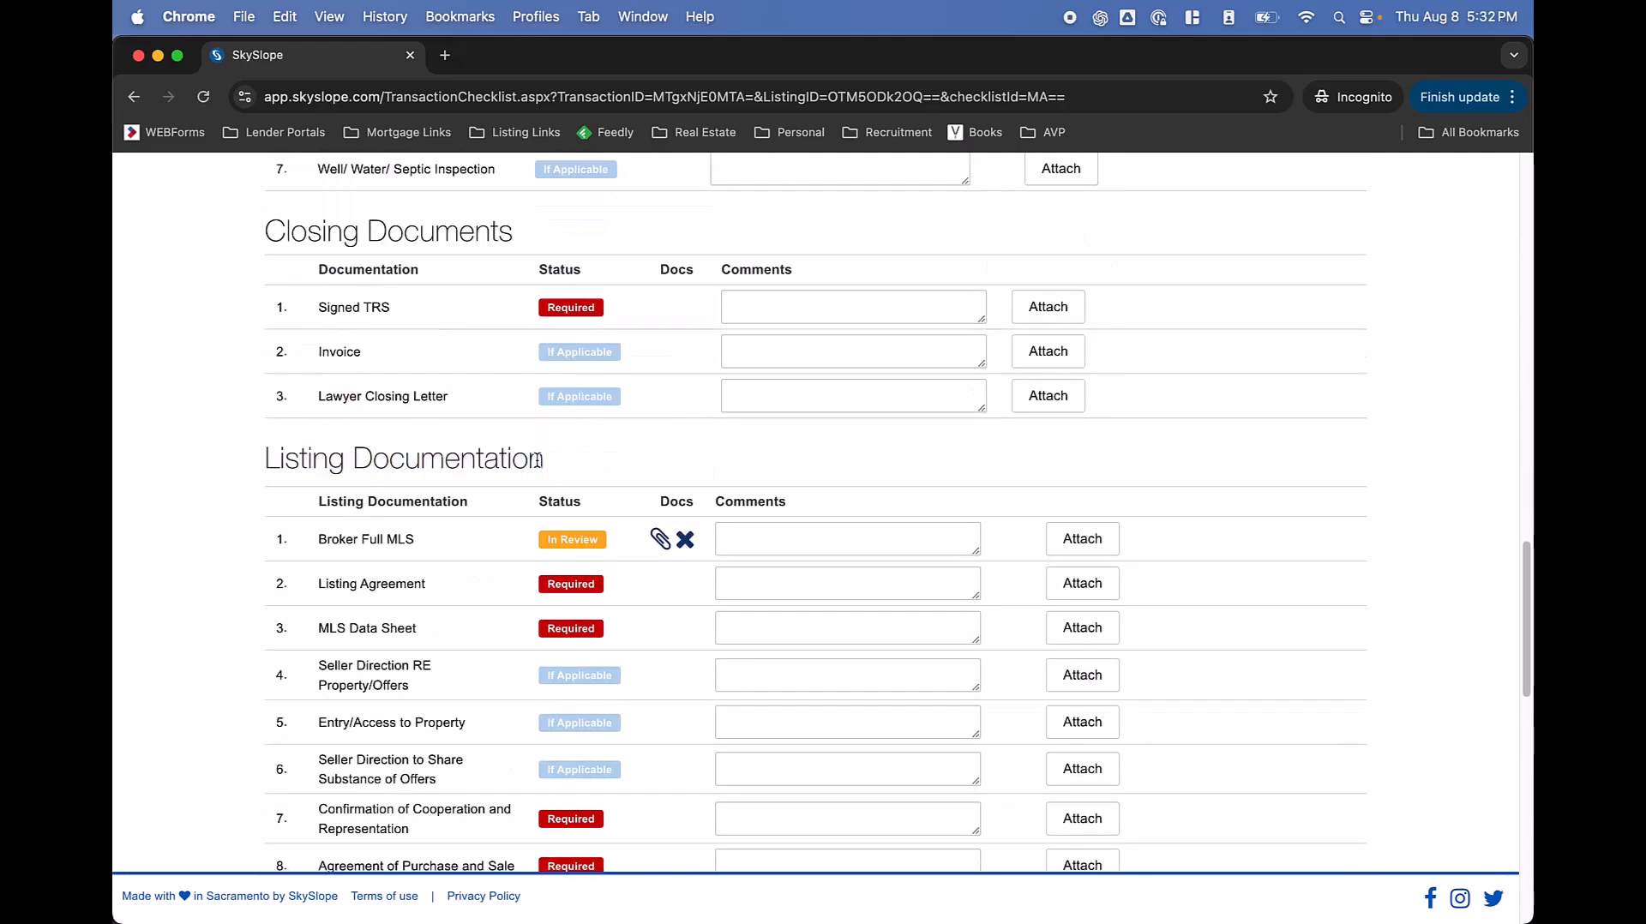
{"action": "scroll", "coordinate": [537, 460], "scroll_direction": "up", "scroll_amount": 7}
{"action": "scroll", "coordinate": [537, 460], "scroll_direction": "up", "scroll_amount": 15}
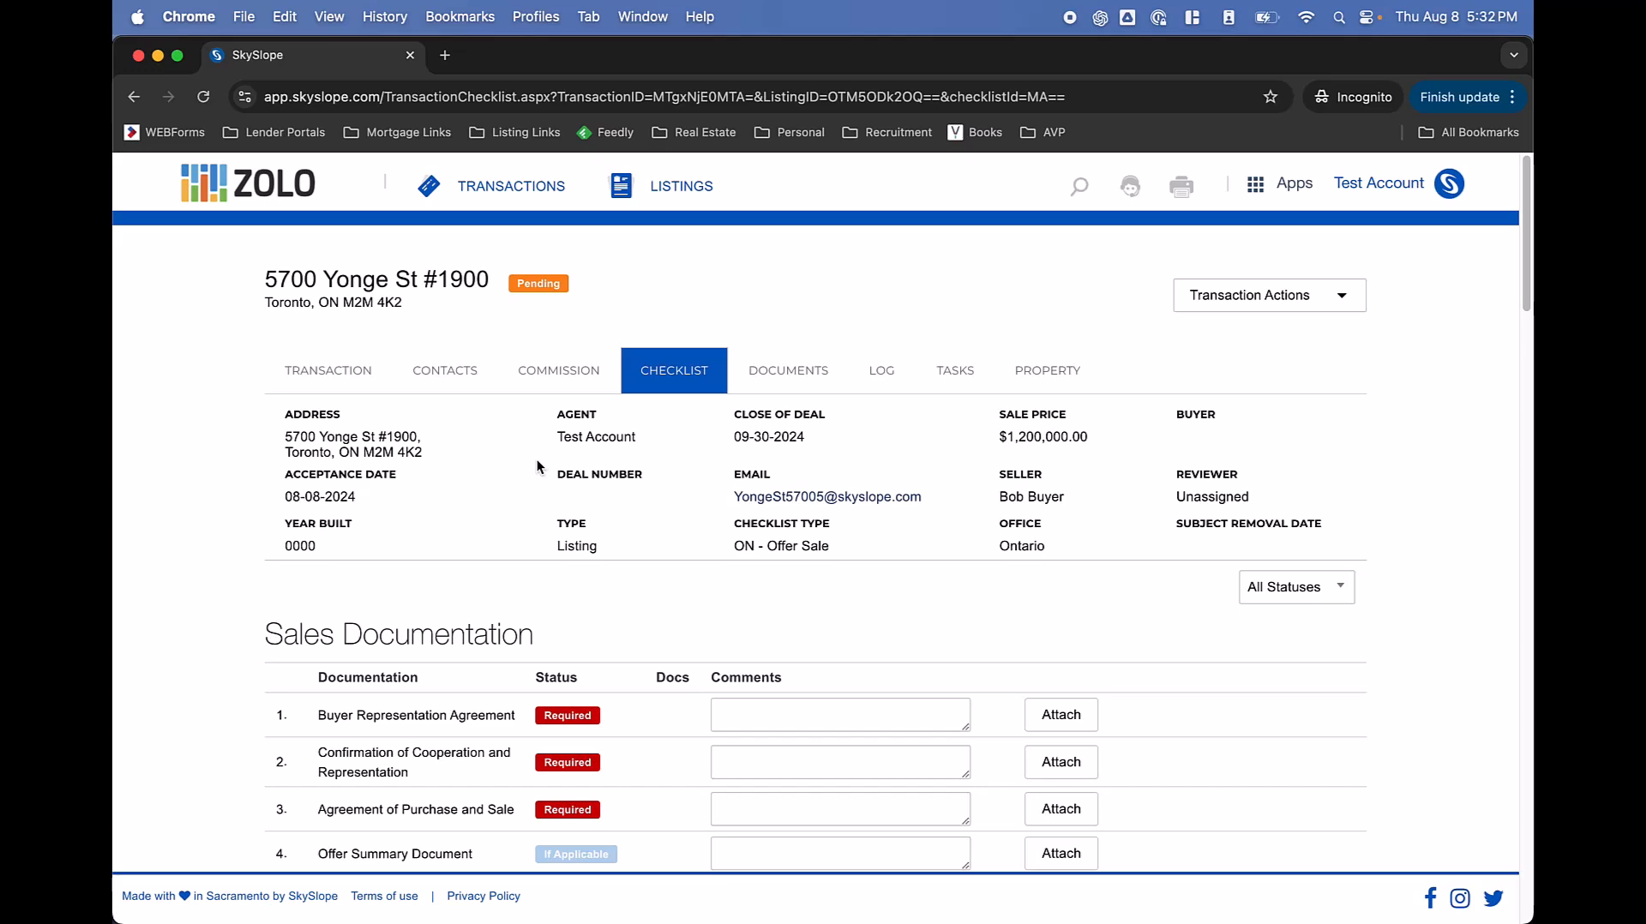
Scroll down through the remaining checklist sections toward Listing Documentation.
{"action": "scroll", "coordinate": [537, 460], "scroll_direction": "down", "scroll_amount": 5}
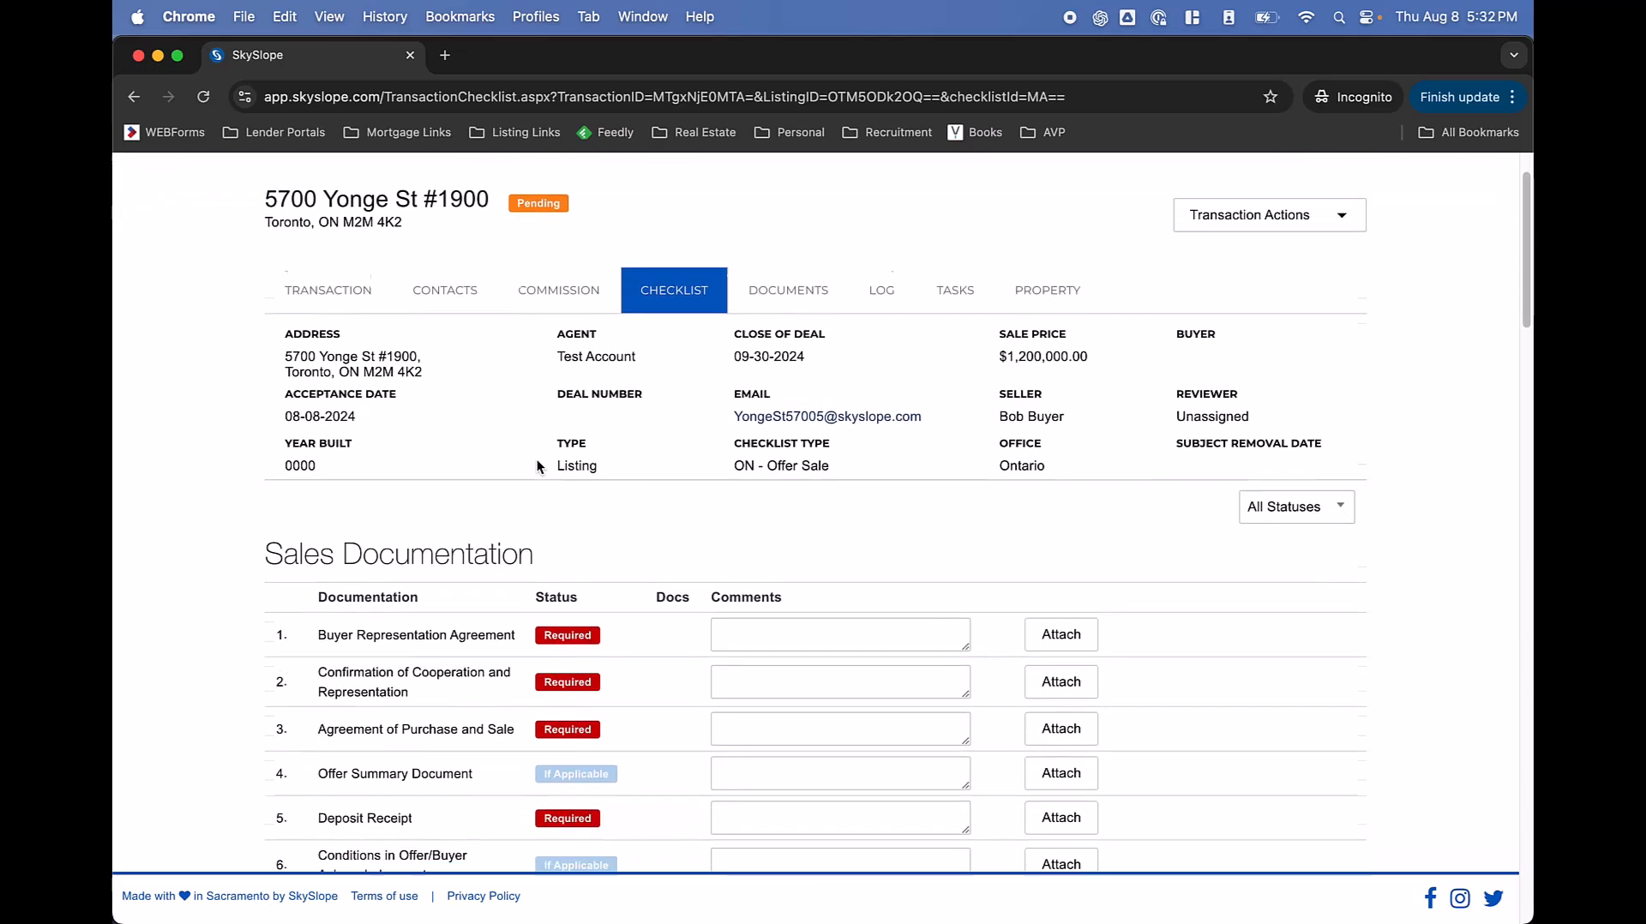
{"action": "scroll", "coordinate": [538, 464], "scroll_direction": "down", "scroll_amount": 1}
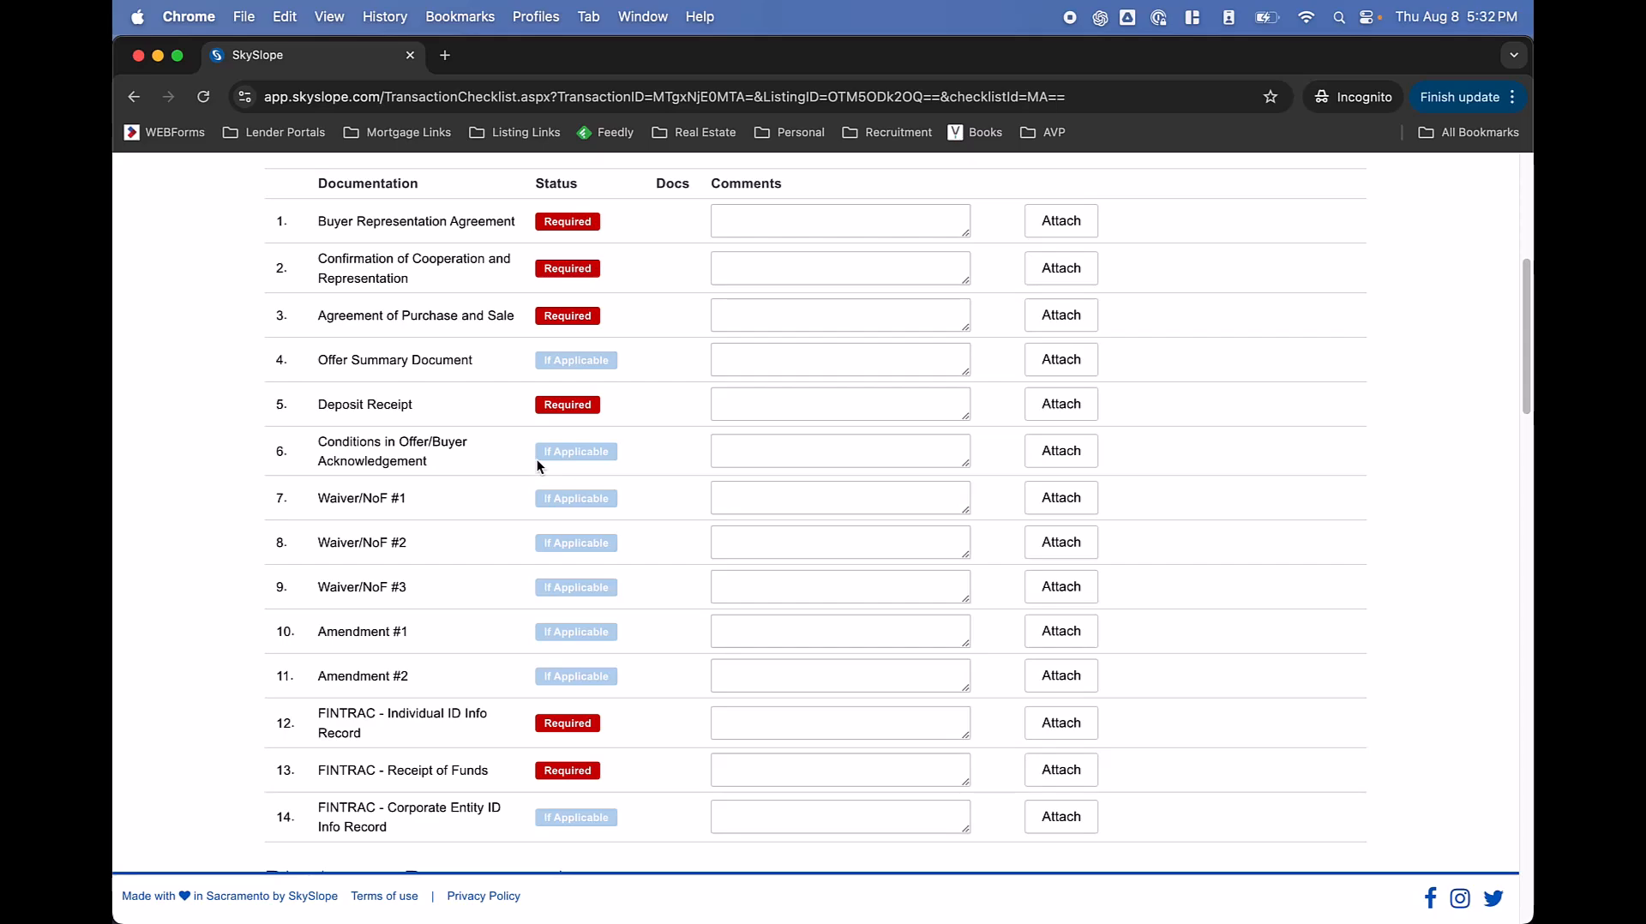
{"action": "scroll", "coordinate": [536, 459], "scroll_direction": "down", "scroll_amount": 4}
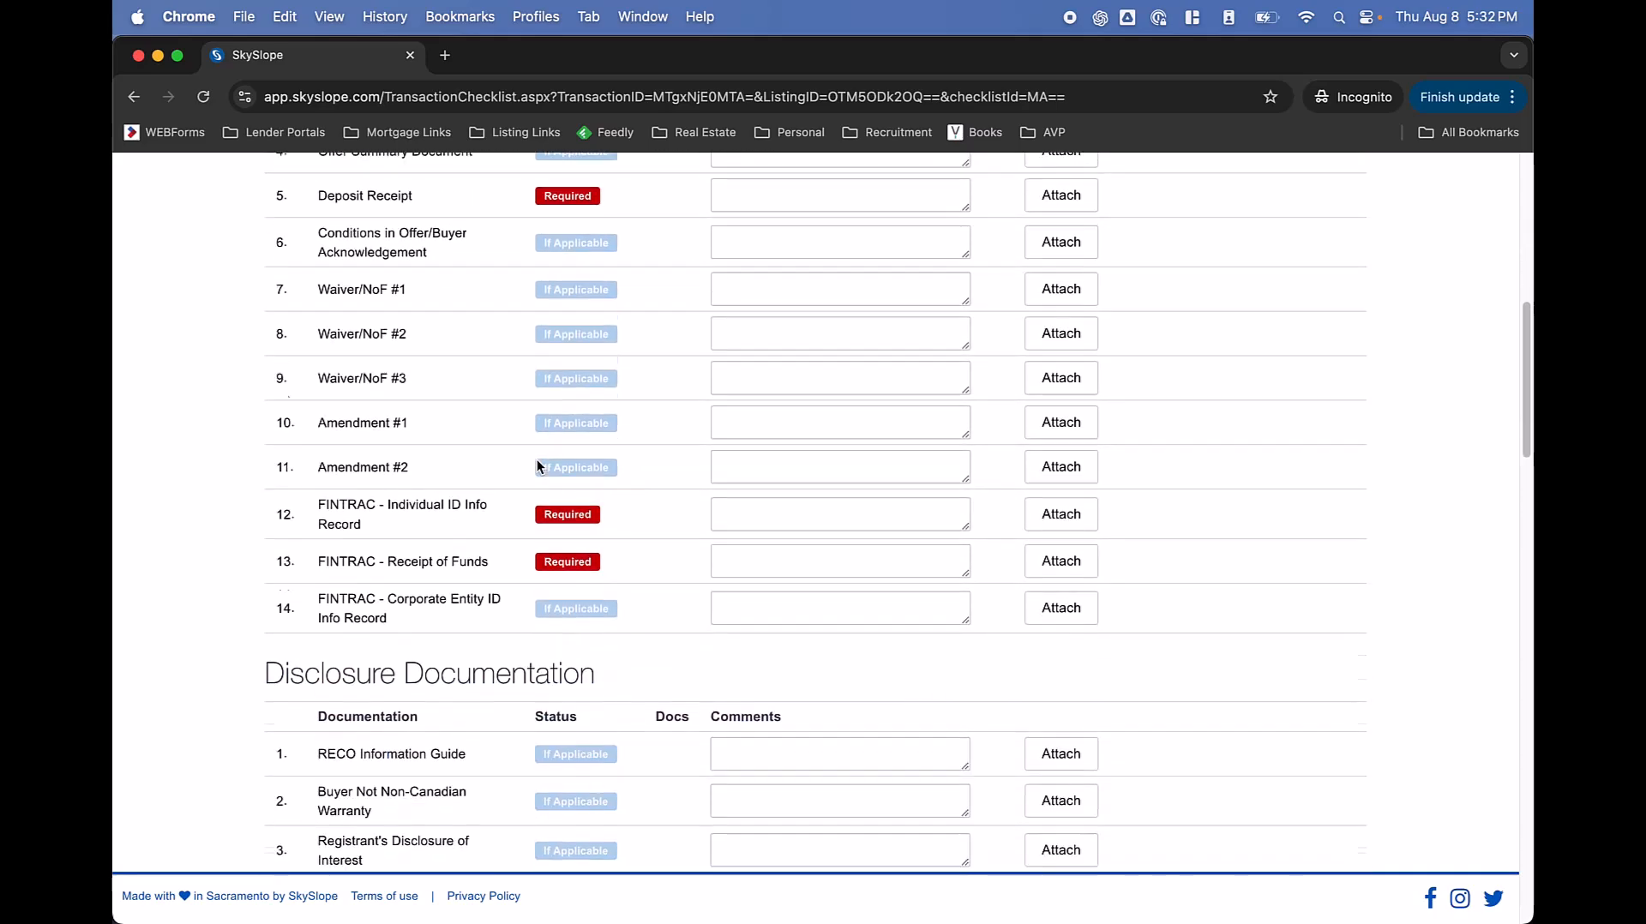
{"action": "scroll", "coordinate": [536, 459], "scroll_direction": "up", "scroll_amount": 7}
{"action": "left_click_drag", "start_coordinate": [347, 342], "coordinate": [466, 343]}
{"action": "left_click", "coordinate": [464, 343]}
{"action": "scroll", "coordinate": [464, 342], "scroll_direction": "down", "scroll_amount": 7}
{"action": "scroll", "coordinate": [463, 343], "scroll_direction": "down", "scroll_amount": 10}
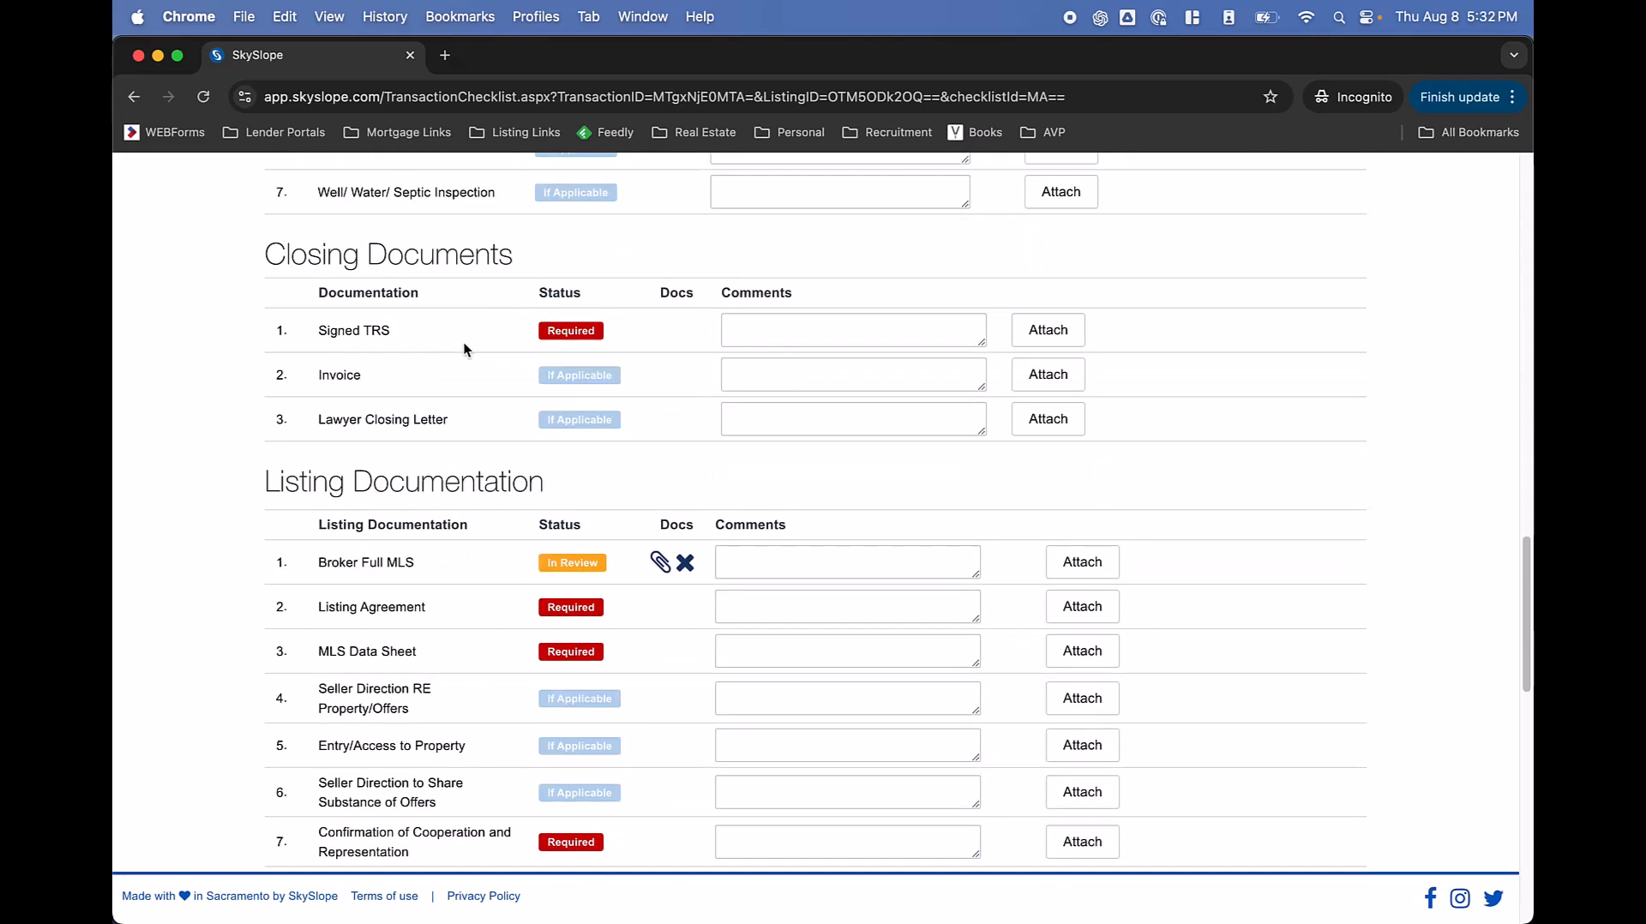
{"action": "left_click_drag", "start_coordinate": [373, 353], "coordinate": [431, 352]}
{"action": "left_click", "coordinate": [430, 352]}
{"action": "scroll", "coordinate": [429, 352], "scroll_direction": "down", "scroll_amount": 7}
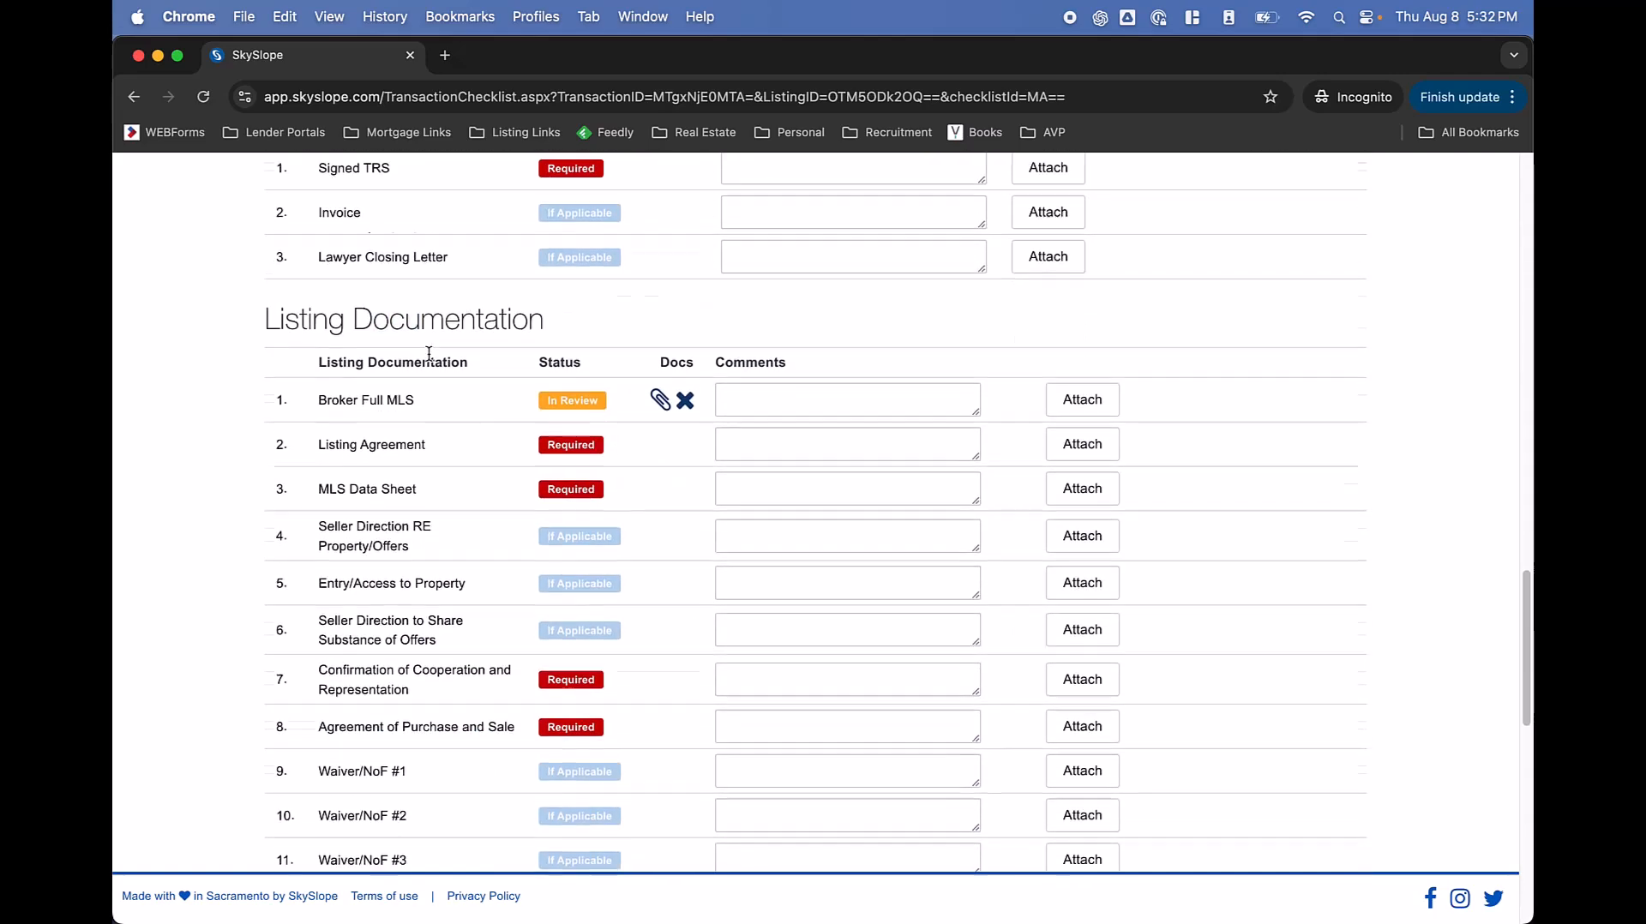
{"action": "scroll", "coordinate": [429, 353], "scroll_direction": "down", "scroll_amount": 4}
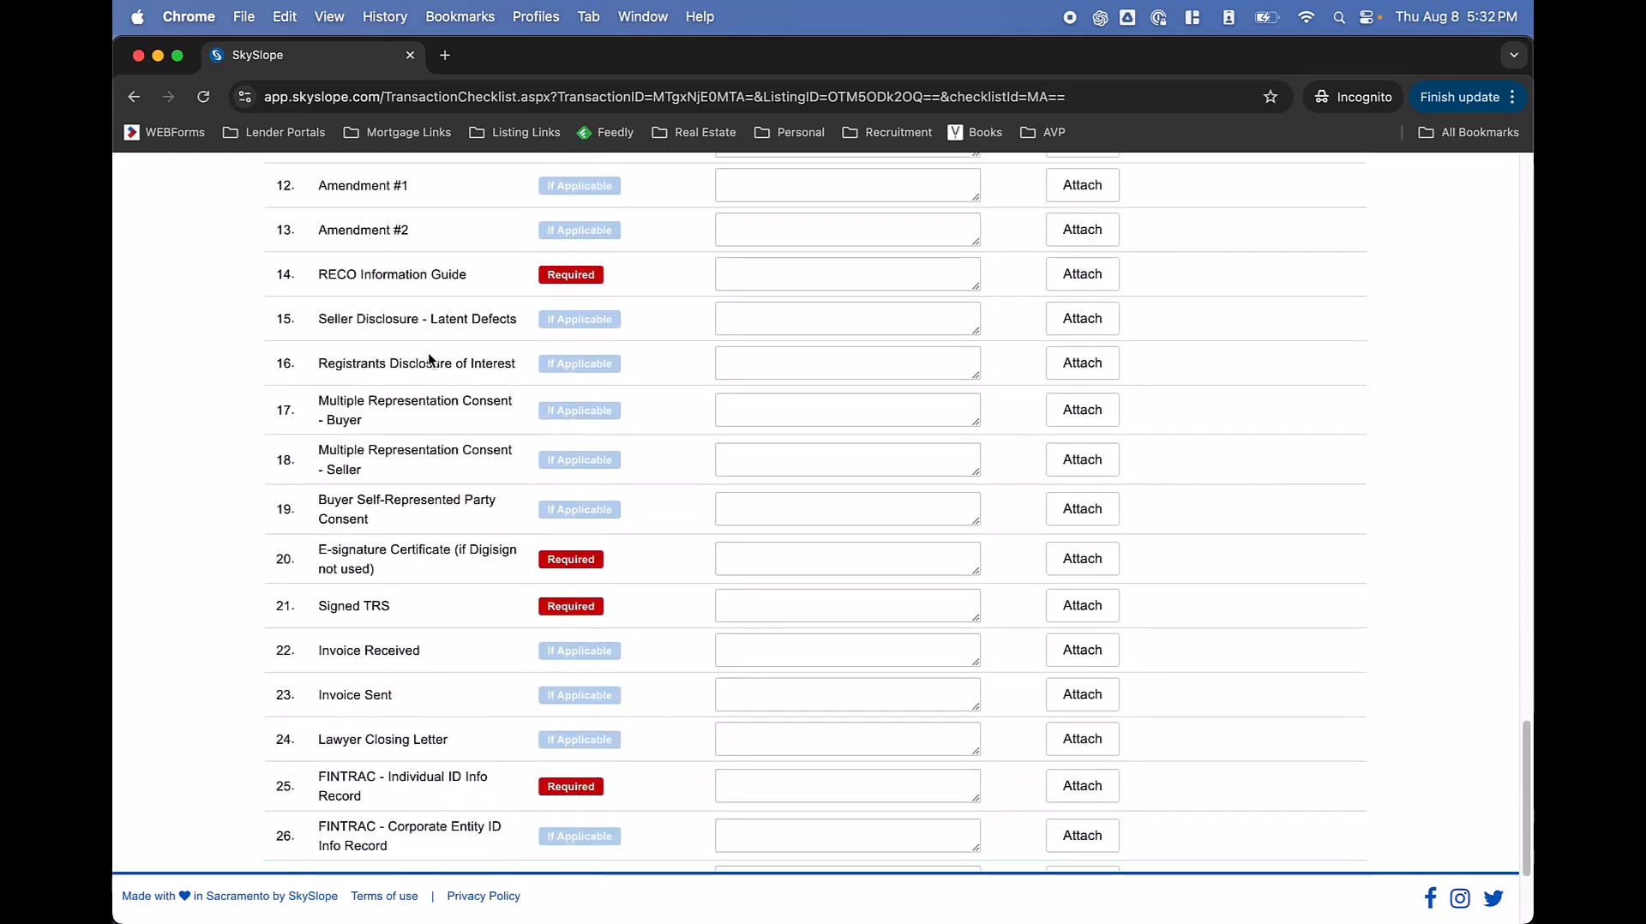
{"action": "scroll", "coordinate": [429, 353], "scroll_direction": "down", "scroll_amount": 4}
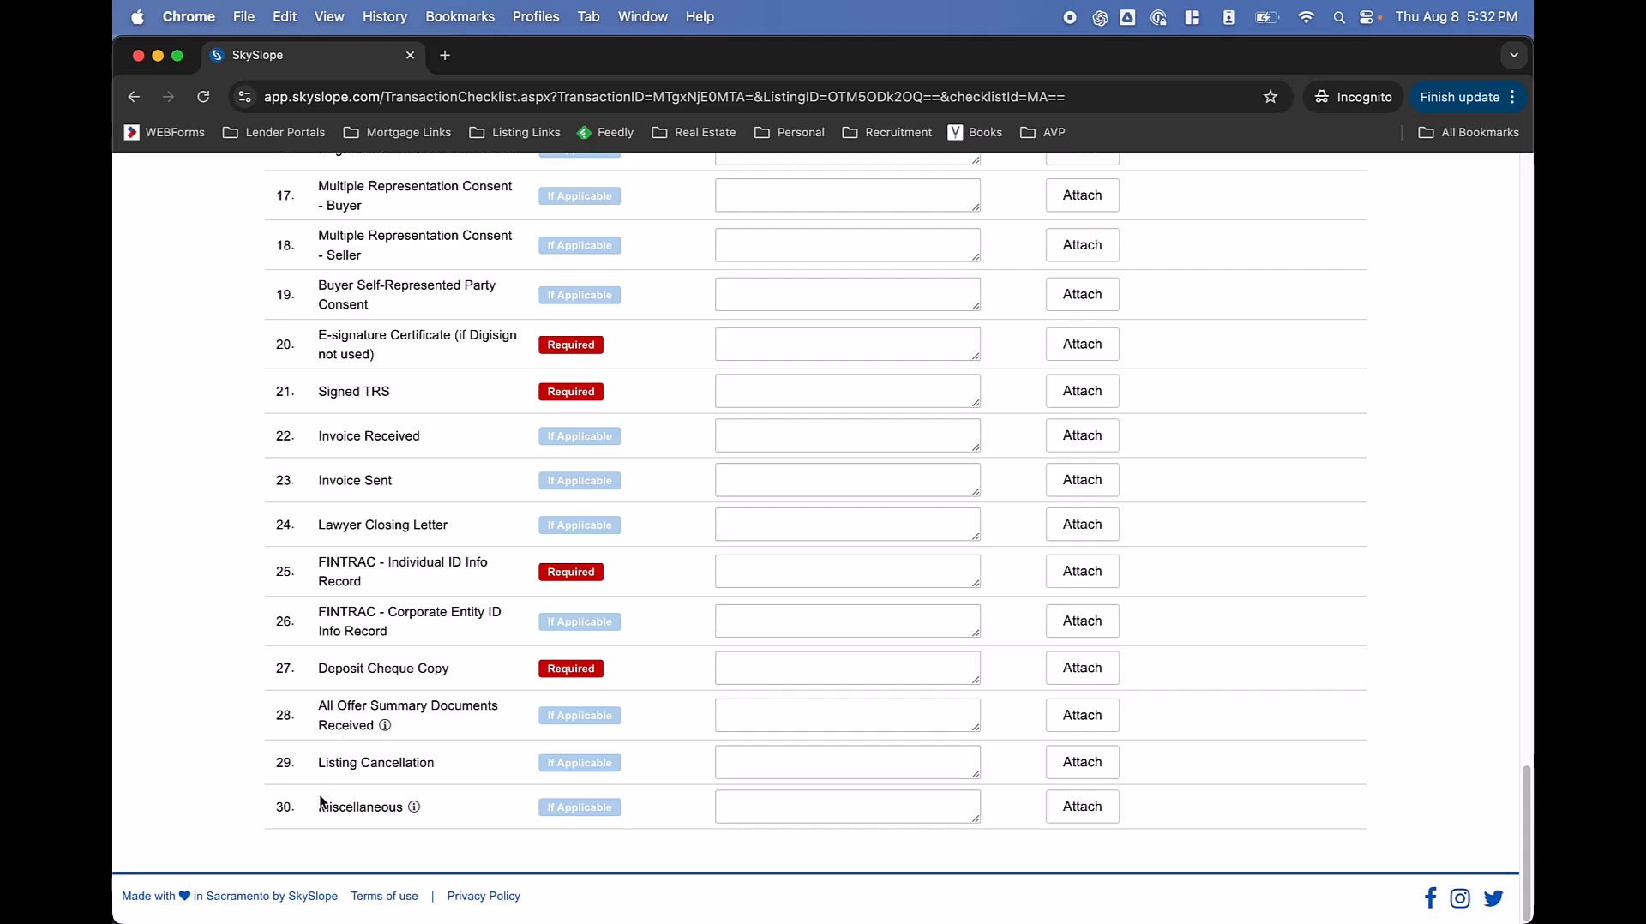
Locate the Miscellaneous item at the end of the Listing Documentation checklist.
{"action": "left_click_drag", "start_coordinate": [318, 806], "coordinate": [392, 811]}
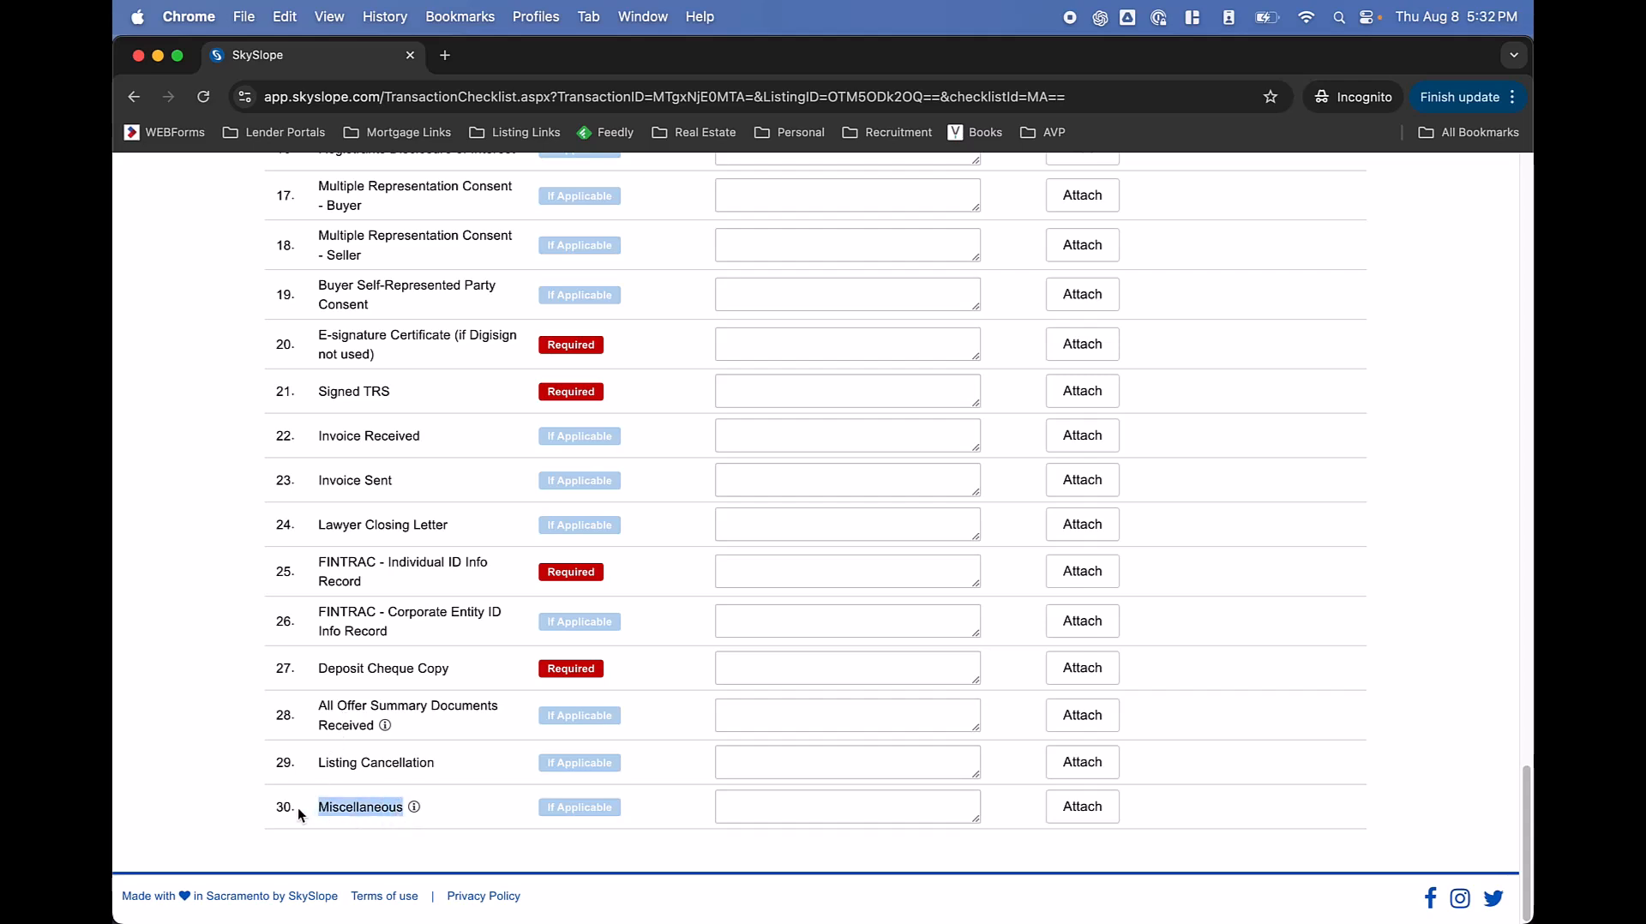
{"action": "scroll", "coordinate": [297, 807], "scroll_direction": "up", "scroll_amount": 15}
{"action": "scroll", "coordinate": [297, 807], "scroll_direction": "down", "scroll_amount": 12}
{"action": "scroll", "coordinate": [297, 808], "scroll_direction": "down", "scroll_amount": 3}
Begin a comment on Miscellaneous, then return to the top for the Transaction Actions menu.
{"action": "left_click", "coordinate": [751, 812]}
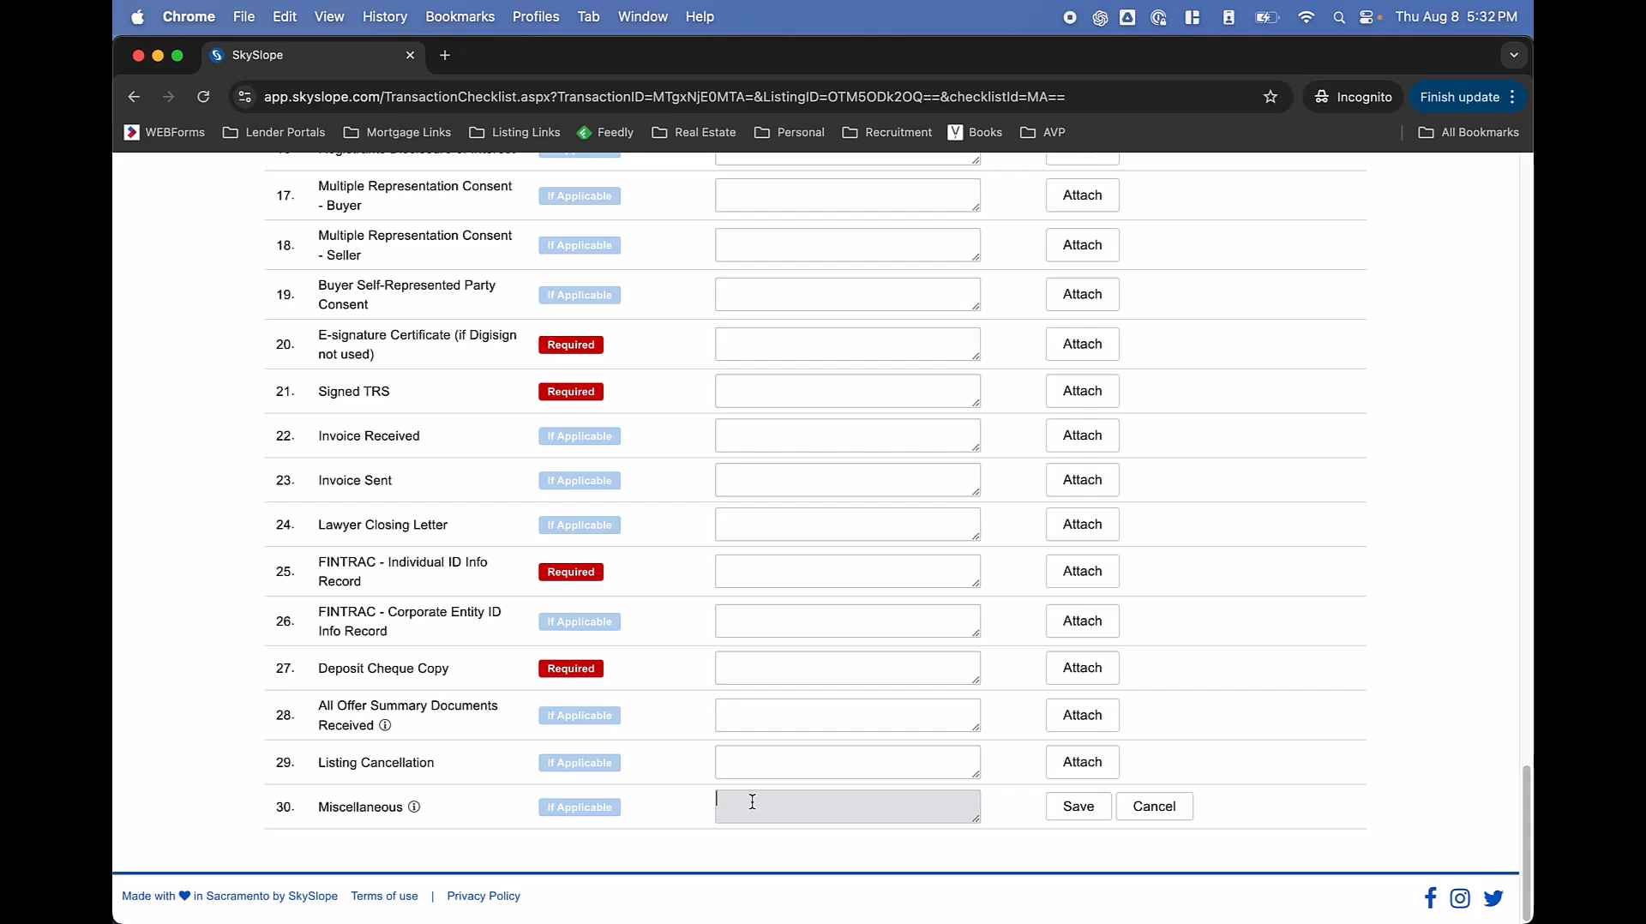
{"action": "scroll", "coordinate": [753, 801], "scroll_direction": "up", "scroll_amount": 20}
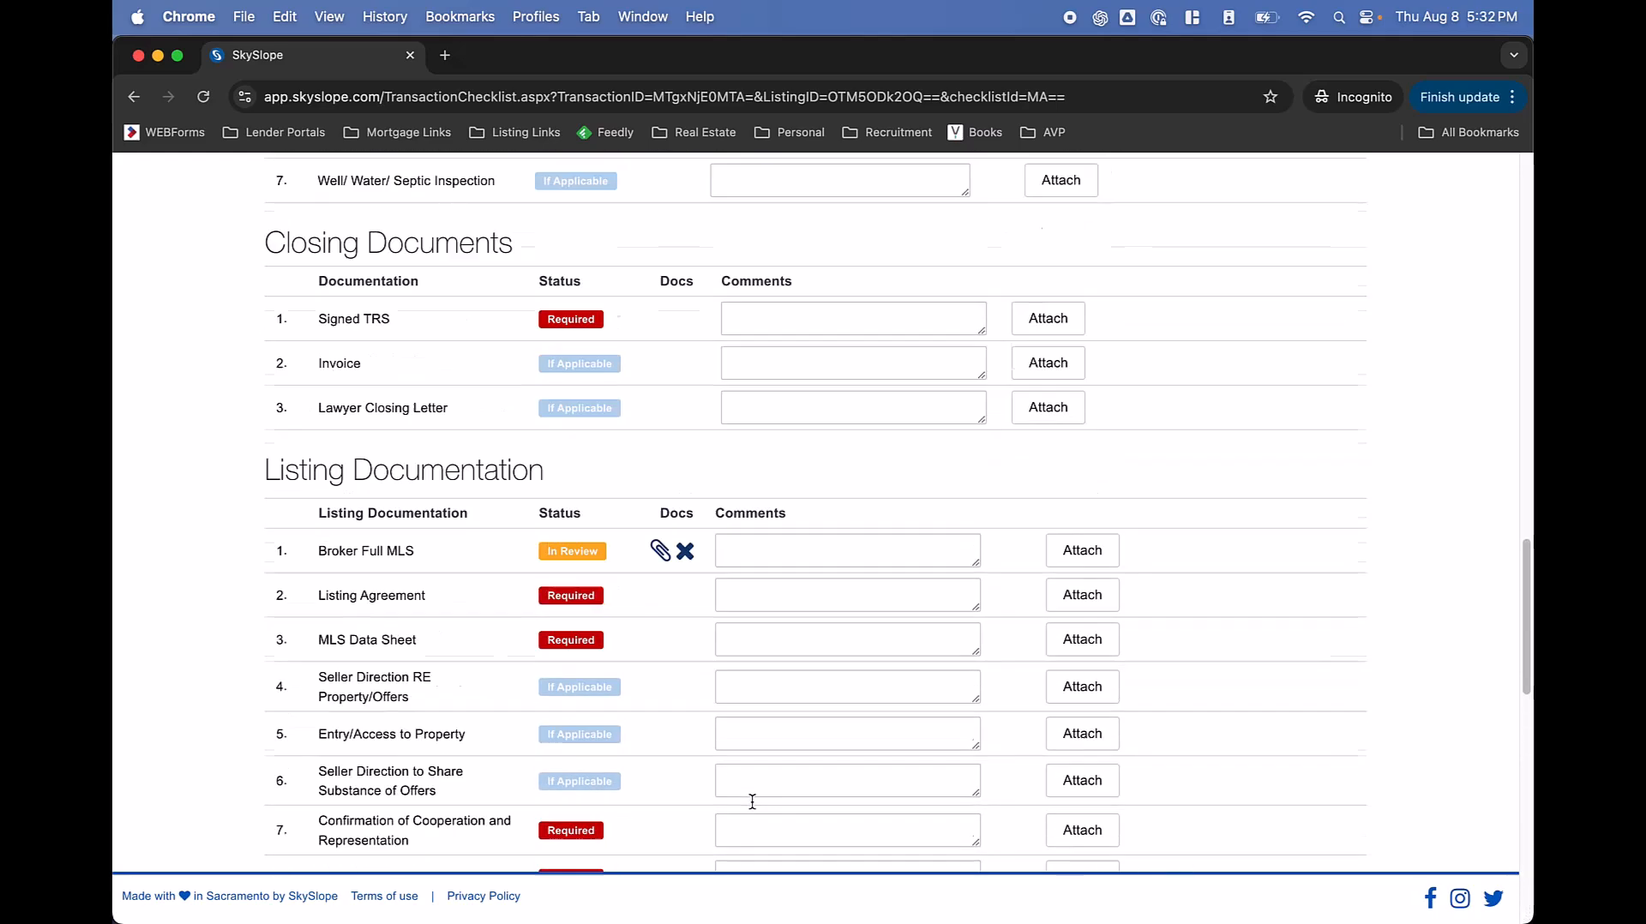
{"action": "scroll", "coordinate": [753, 801], "scroll_direction": "up", "scroll_amount": 15}
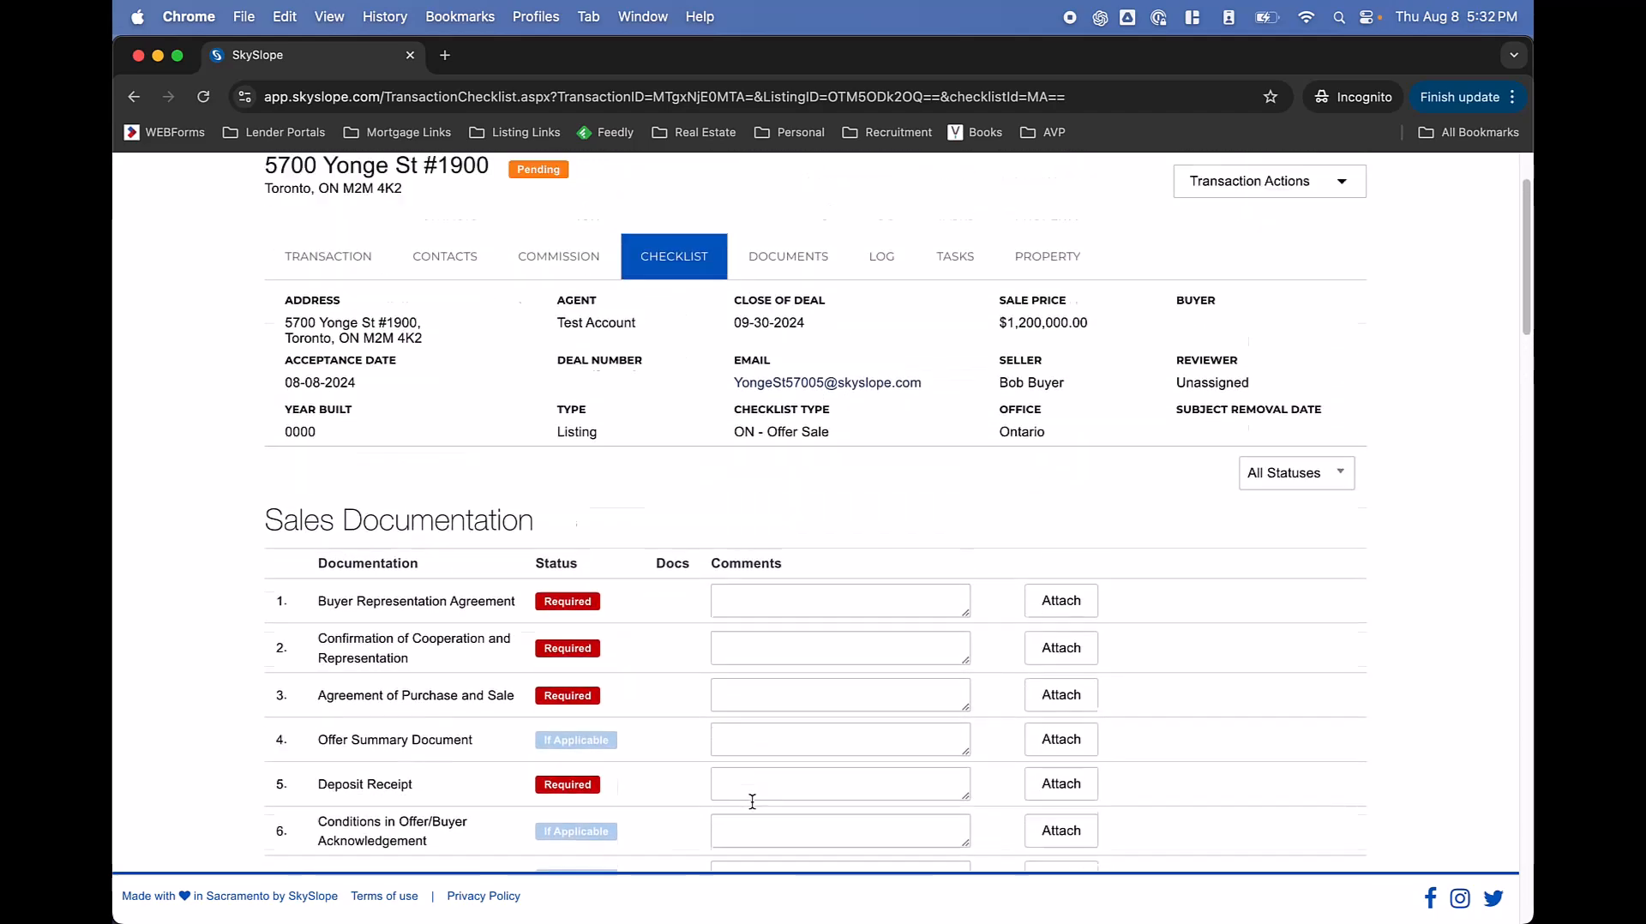
{"action": "left_click", "coordinate": [1328, 293]}
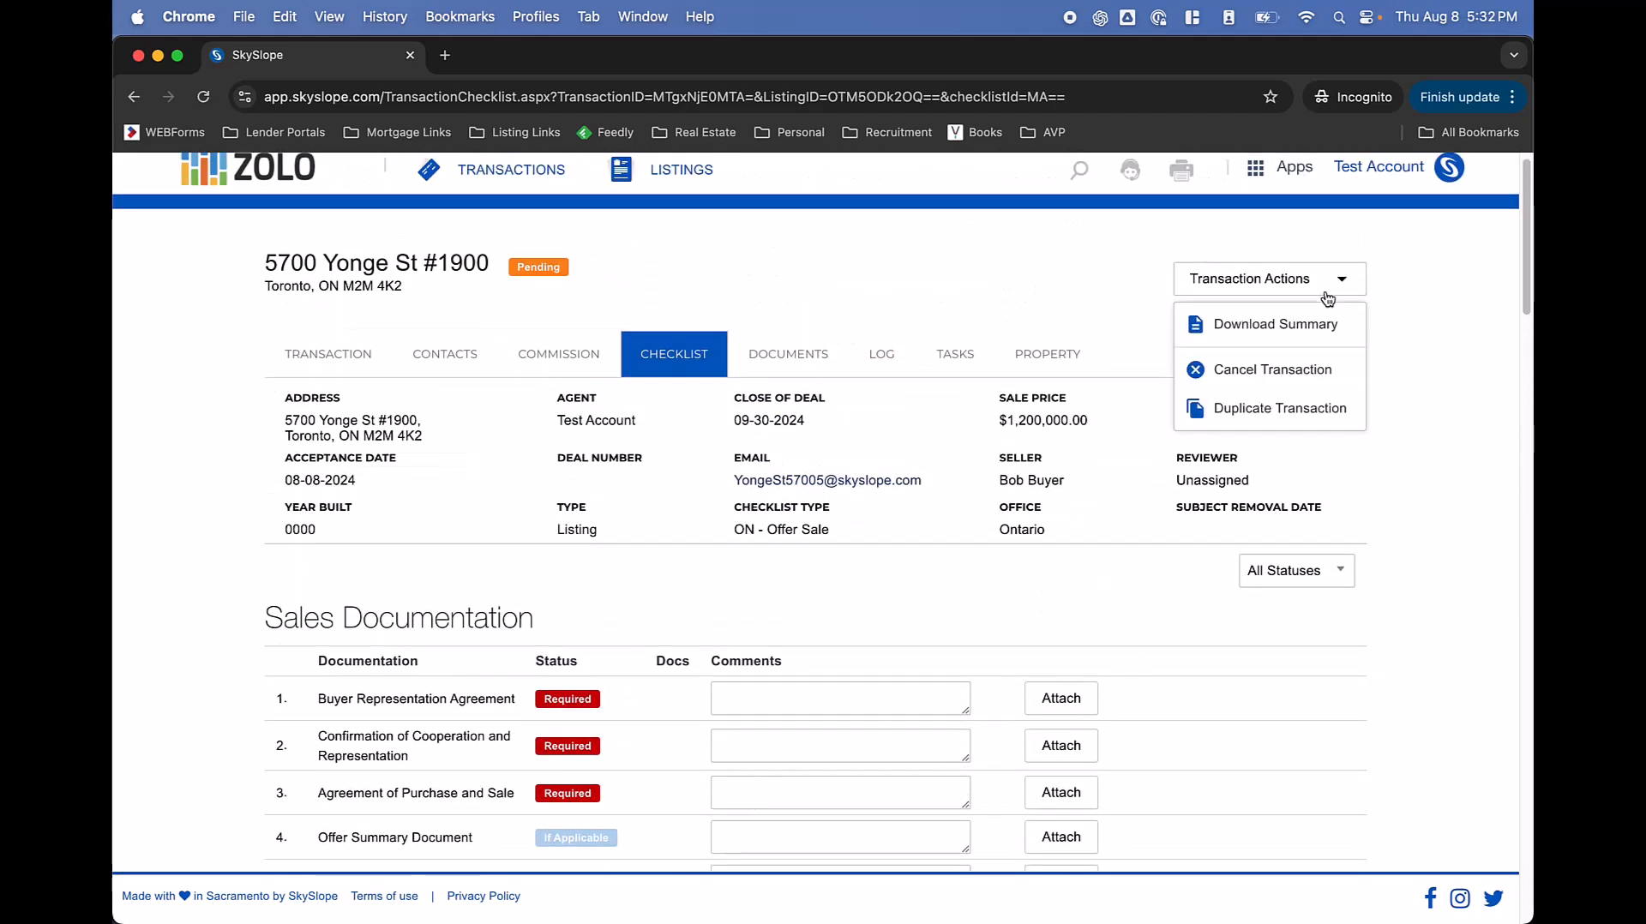
Cancel the transaction with reason 'Buyer backed out of transaction', reactivating the original listing.
{"action": "left_click", "coordinate": [1316, 372]}
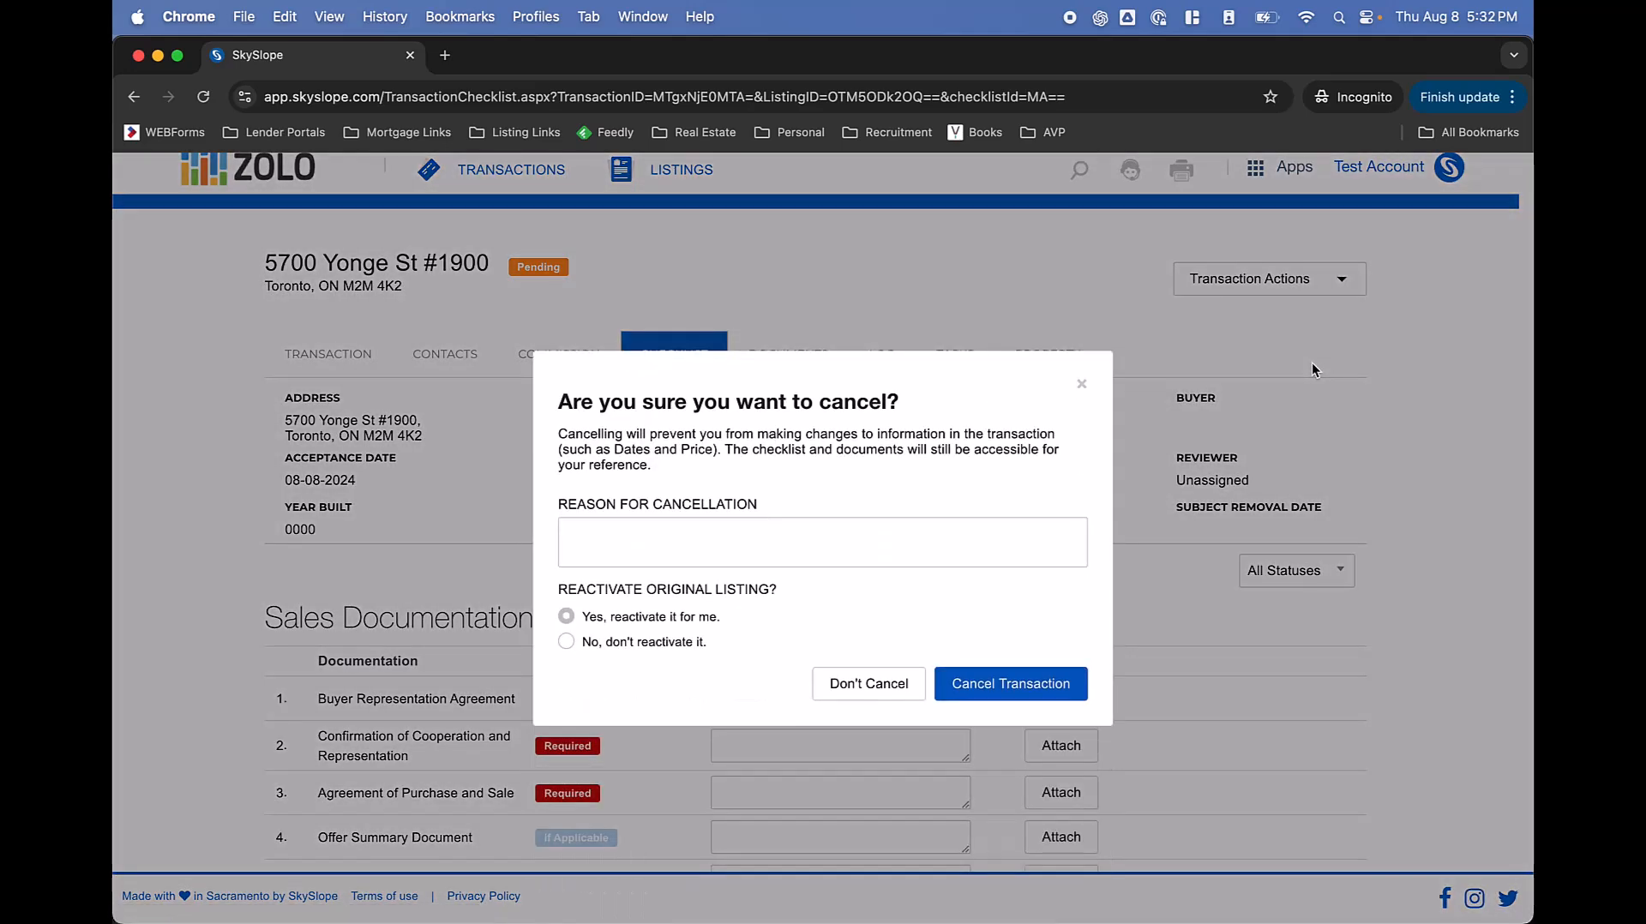
{"action": "left_click", "coordinate": [790, 537]}
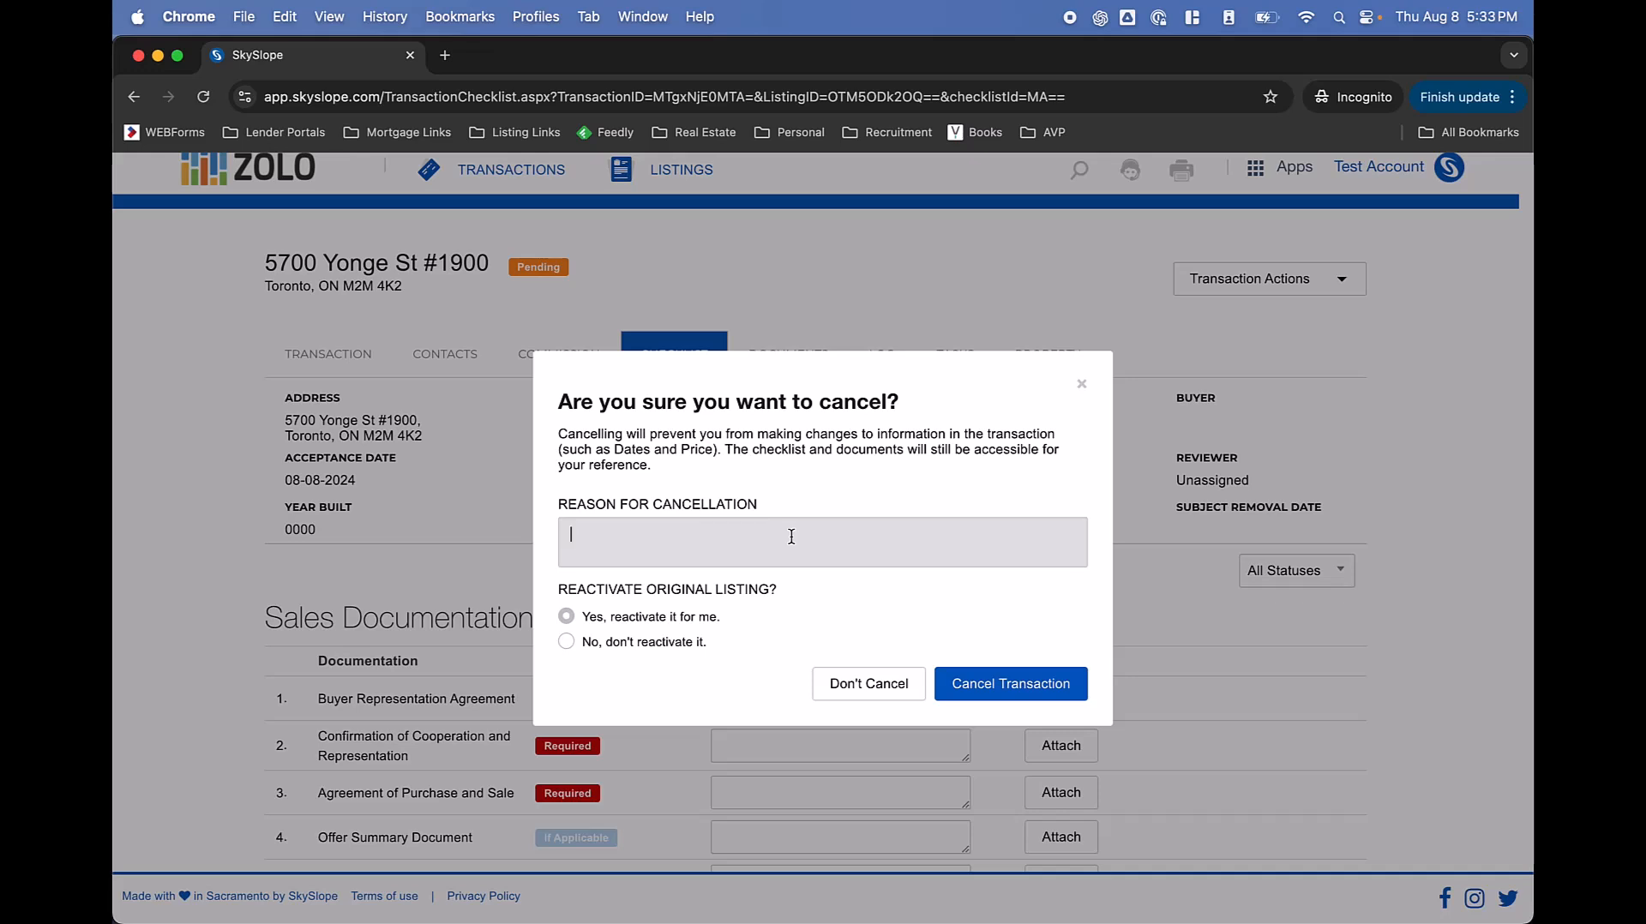
{"action": "type", "text": "Buyer backed out of transaction"}
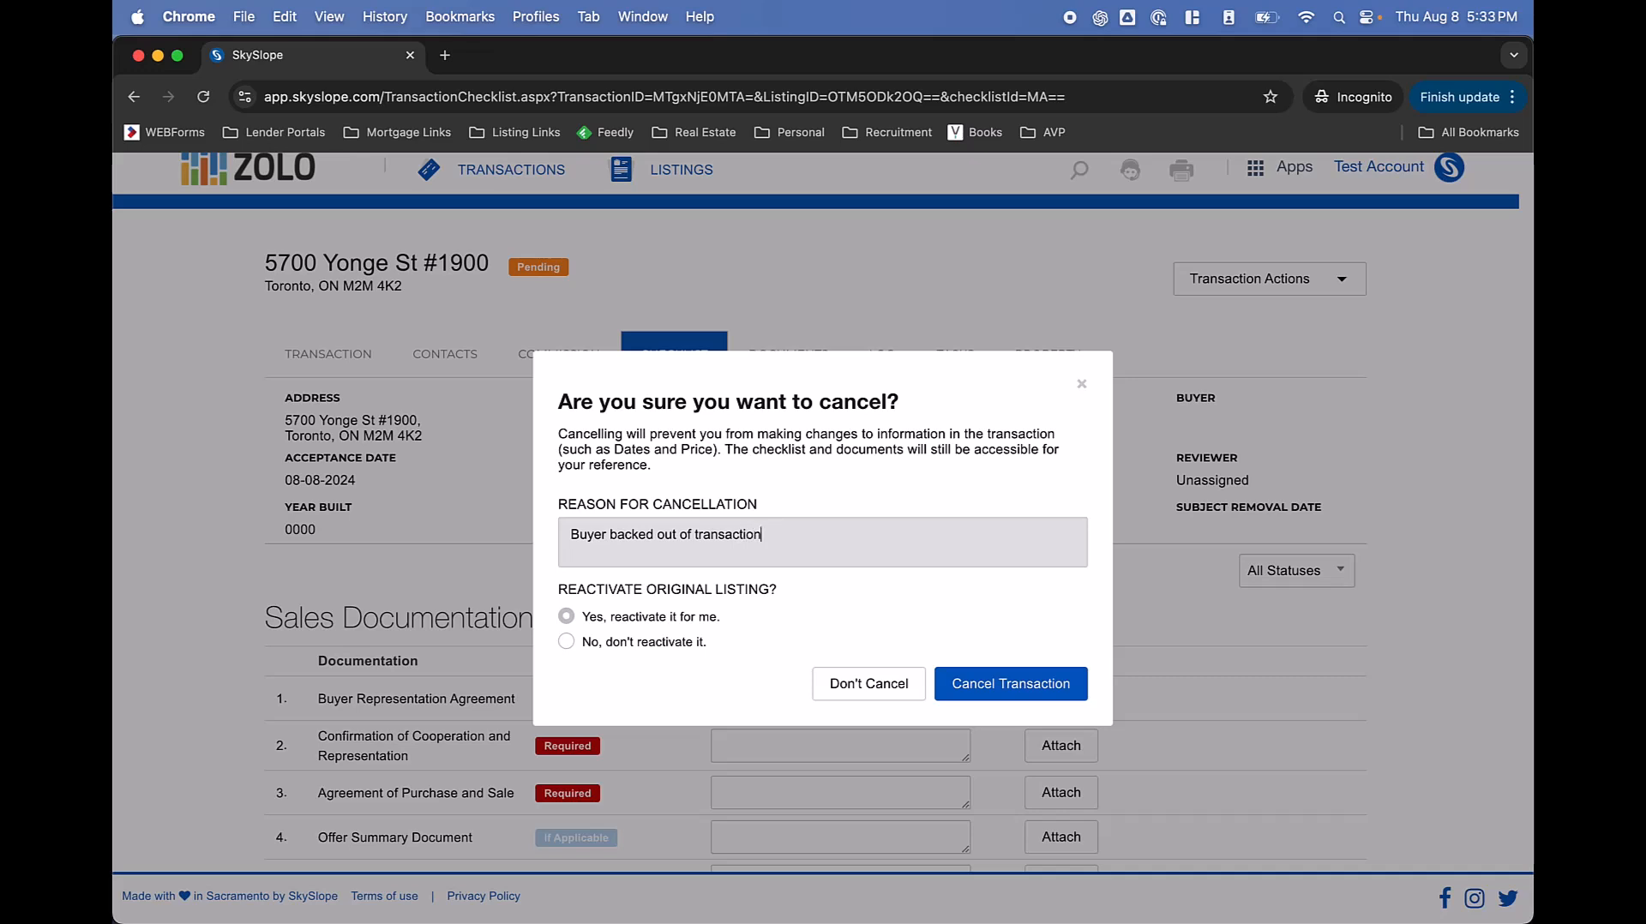
{"action": "left_click", "coordinate": [706, 593]}
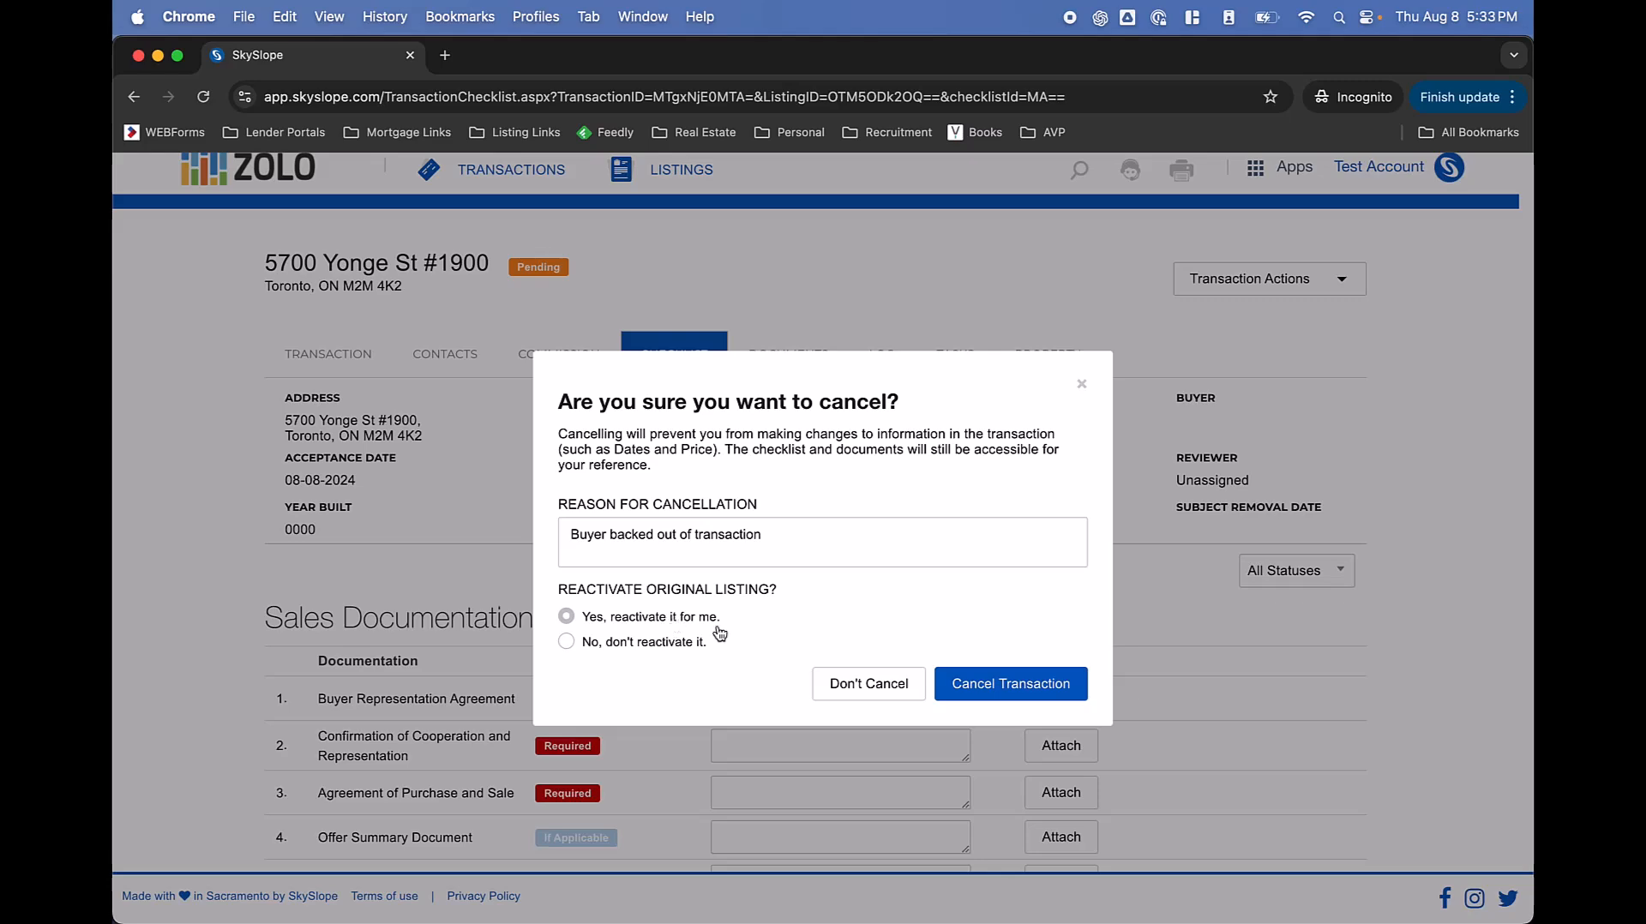
{"action": "left_click", "coordinate": [996, 682]}
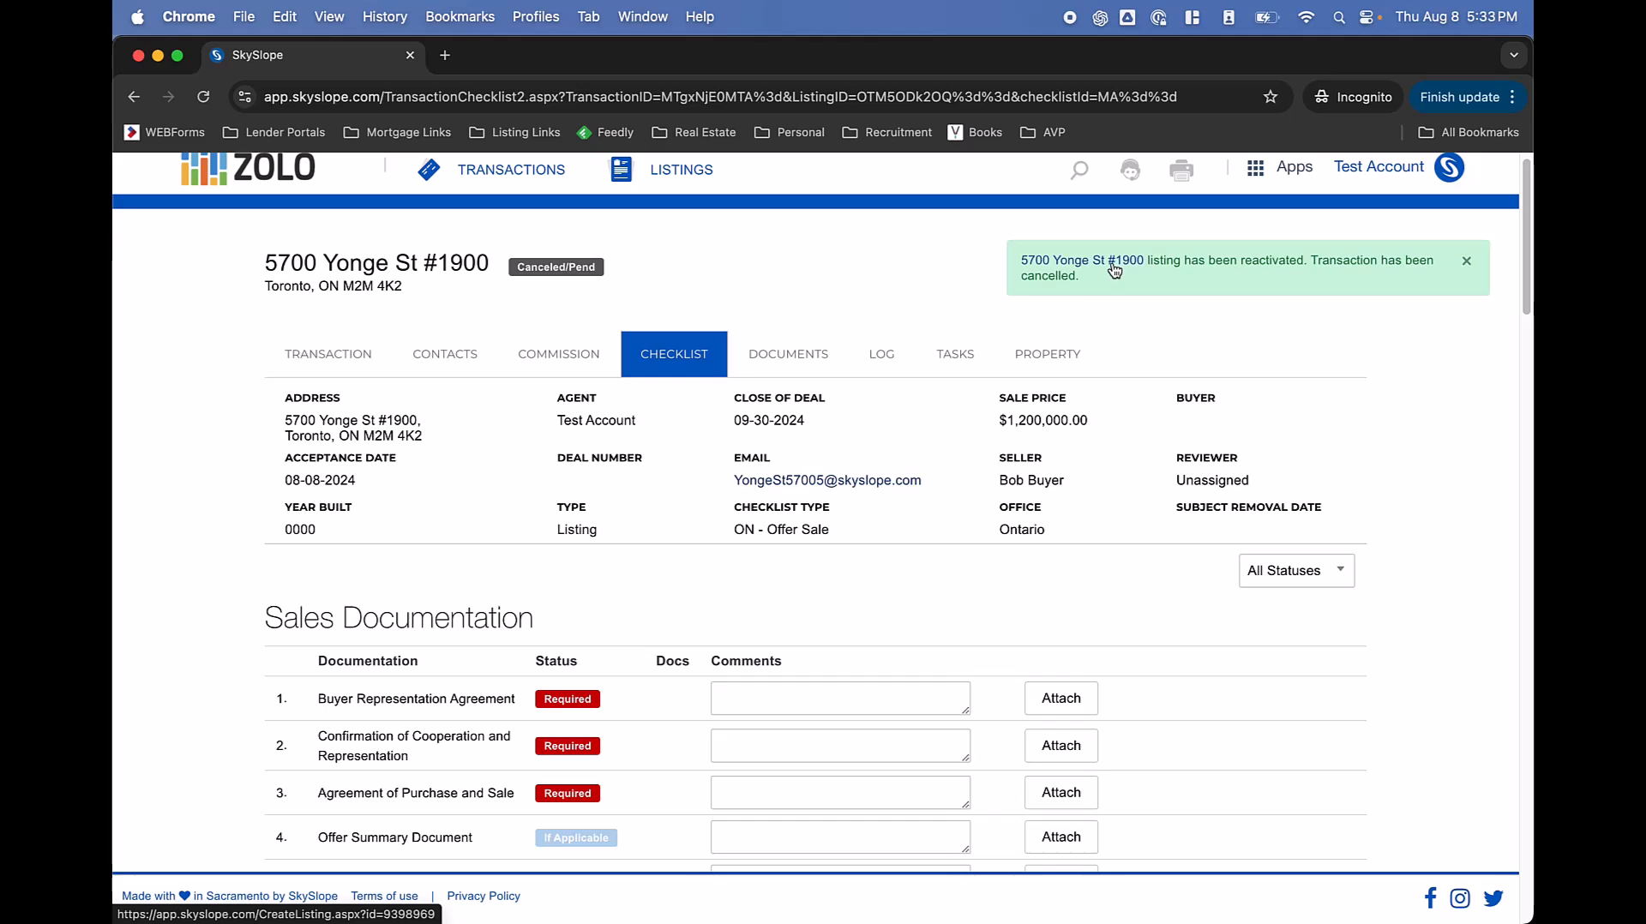
Open the reactivated #1900 listing from the green confirmation notice.
{"action": "left_click", "coordinate": [1105, 261]}
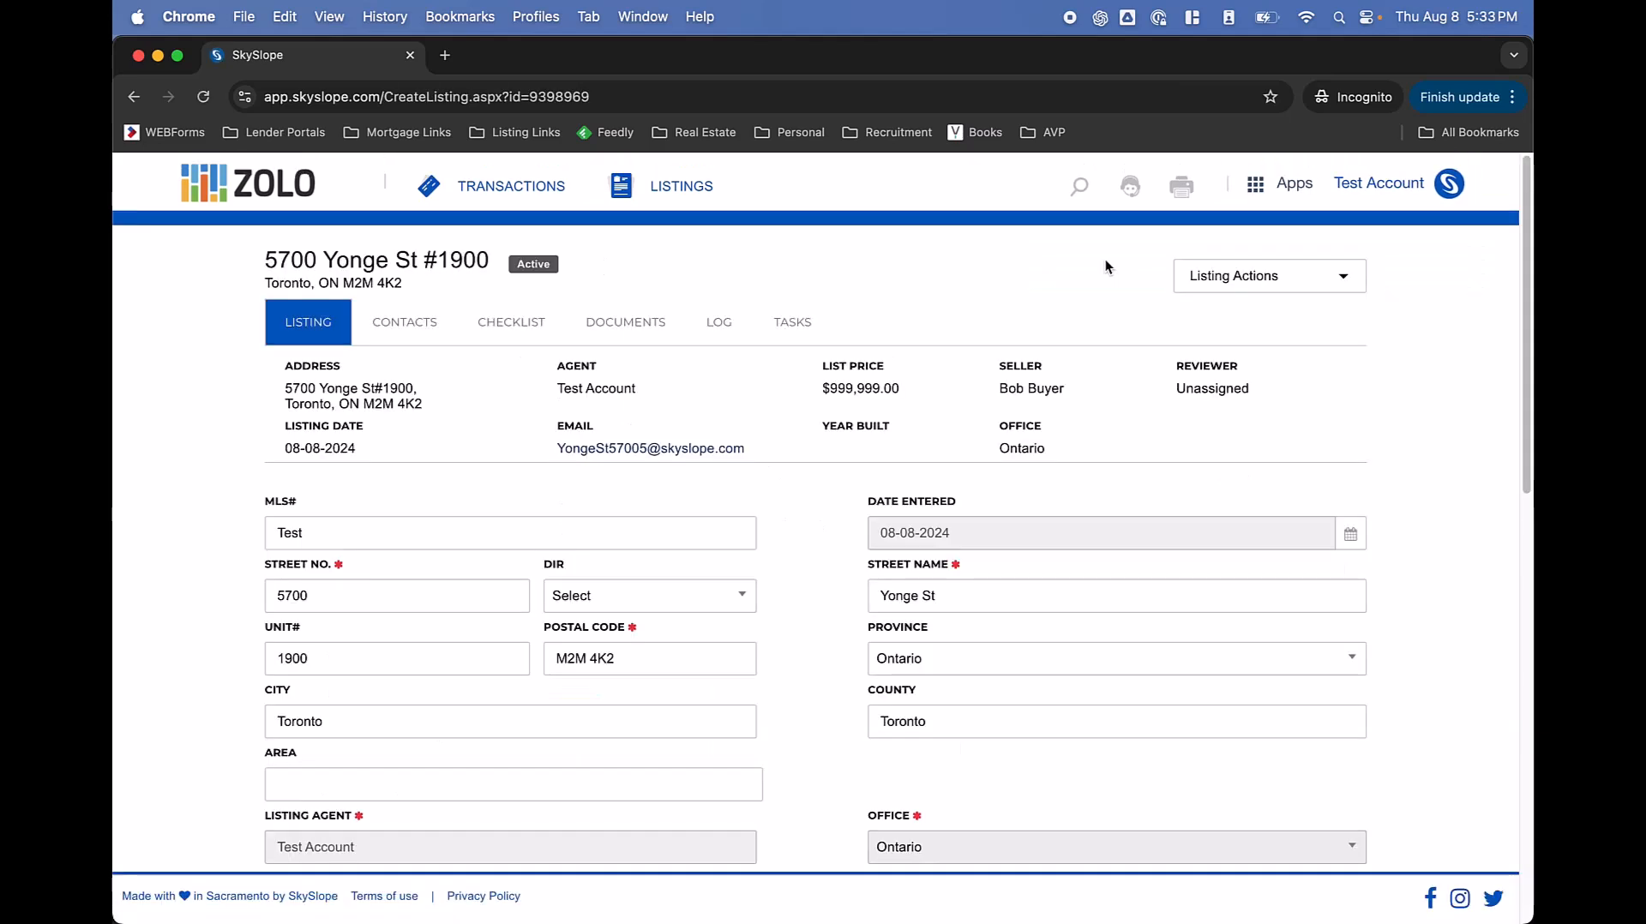
Show the active listing's checklist and scroll through its Listing Documentation table.
{"action": "left_click", "coordinate": [540, 320]}
{"action": "scroll", "coordinate": [694, 471], "scroll_direction": "down", "scroll_amount": 1}
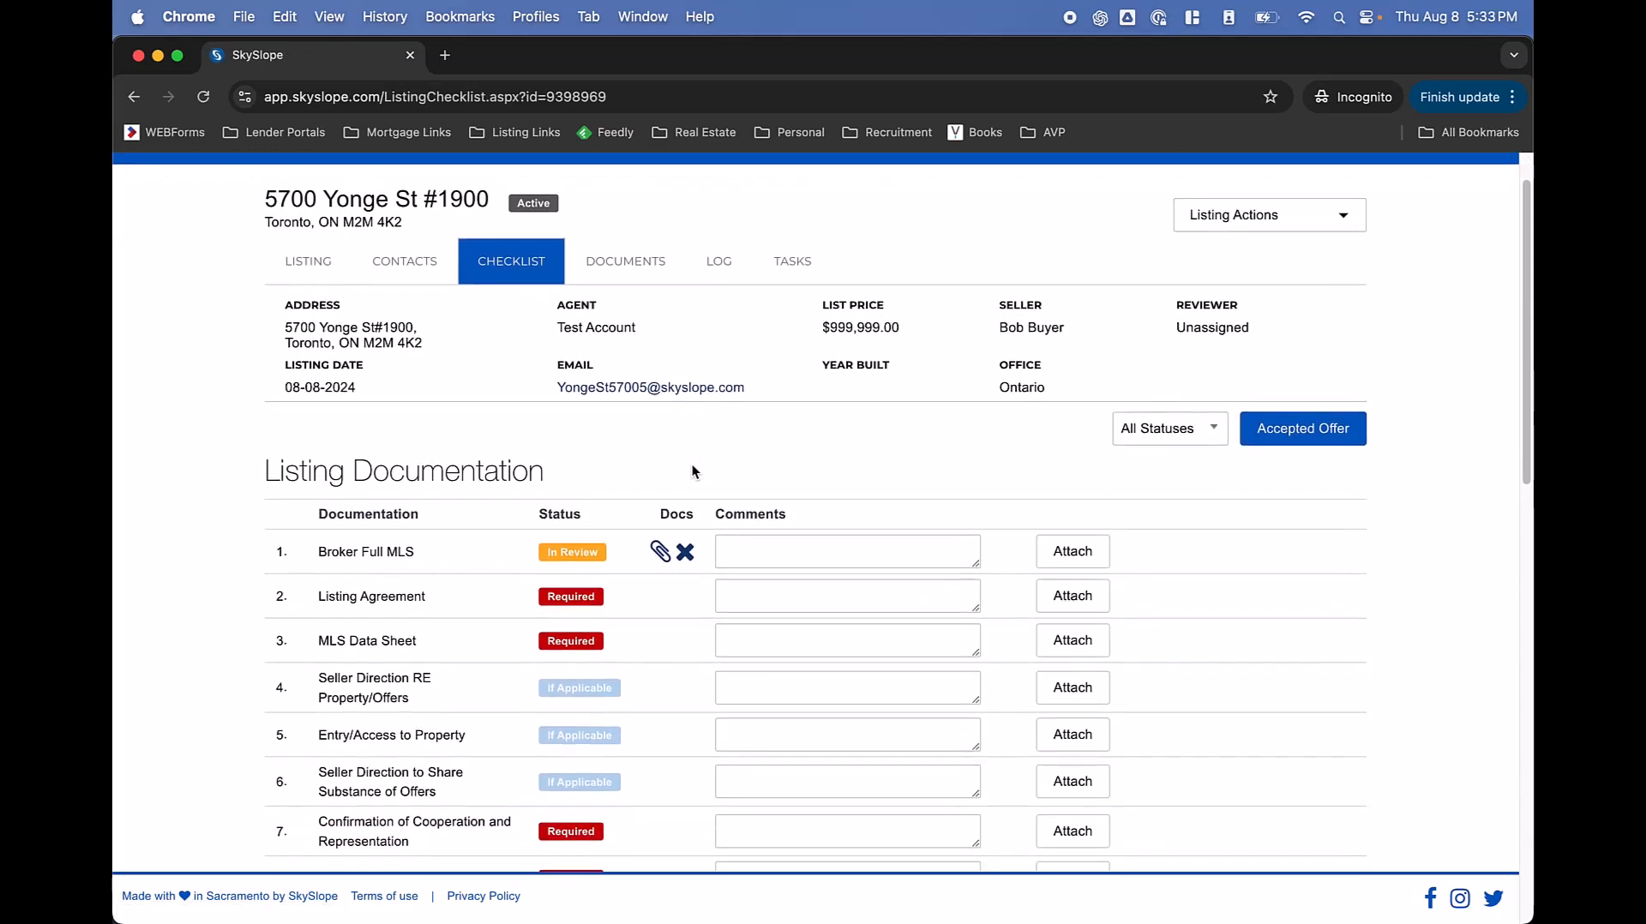
{"action": "scroll", "coordinate": [691, 464], "scroll_direction": "down", "scroll_amount": 1}
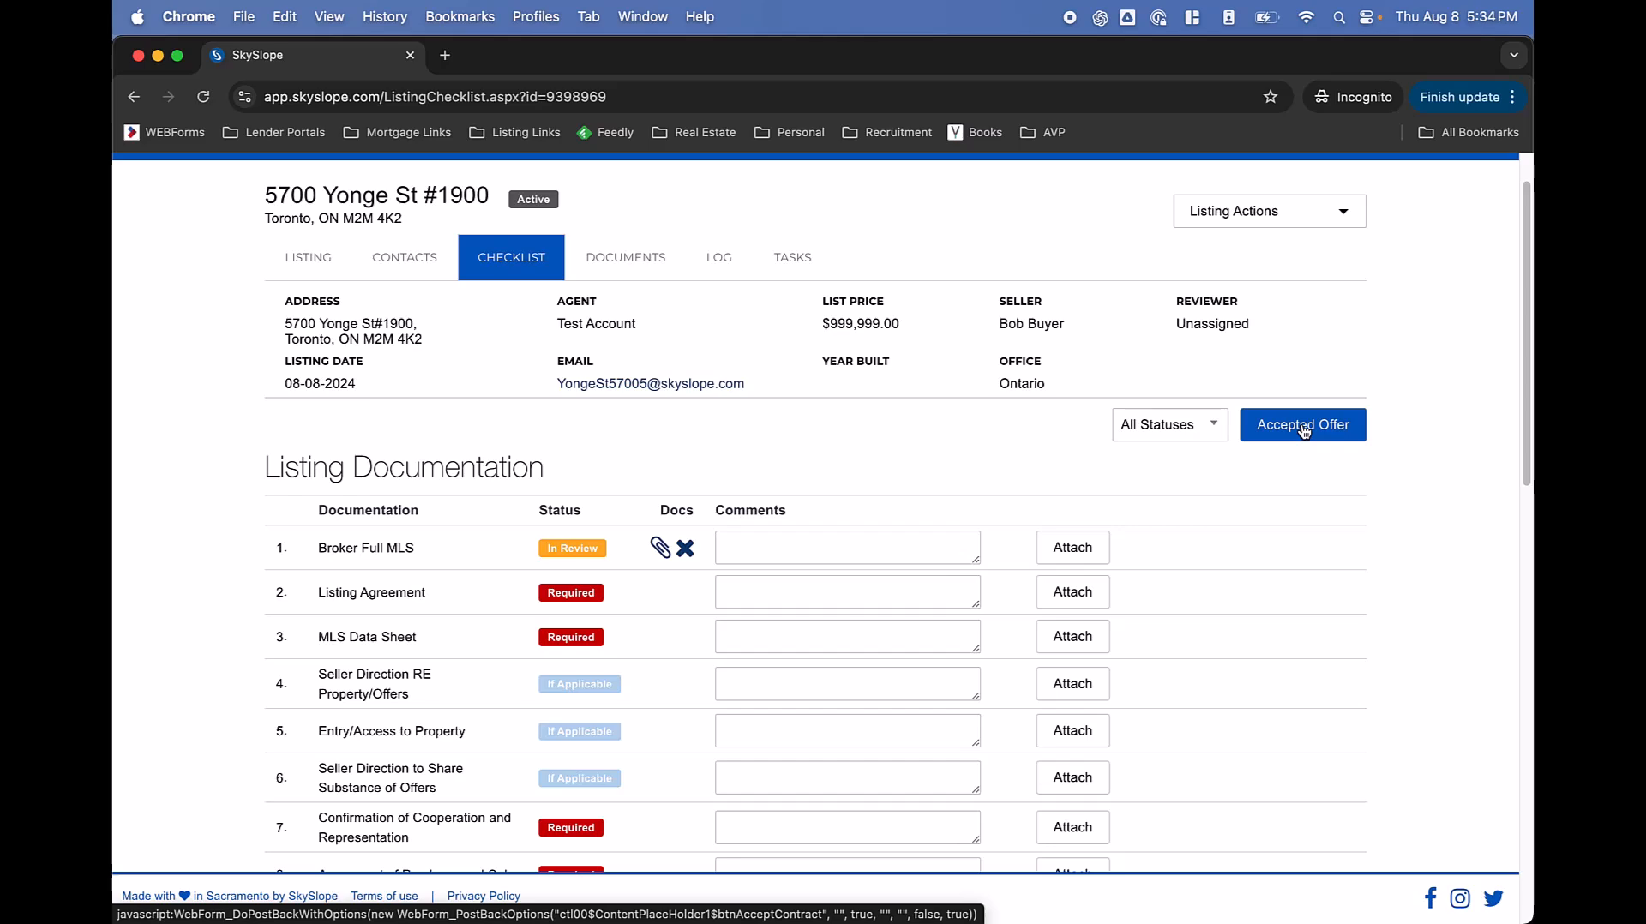
{"action": "scroll", "coordinate": [950, 521], "scroll_direction": "down", "scroll_amount": 5}
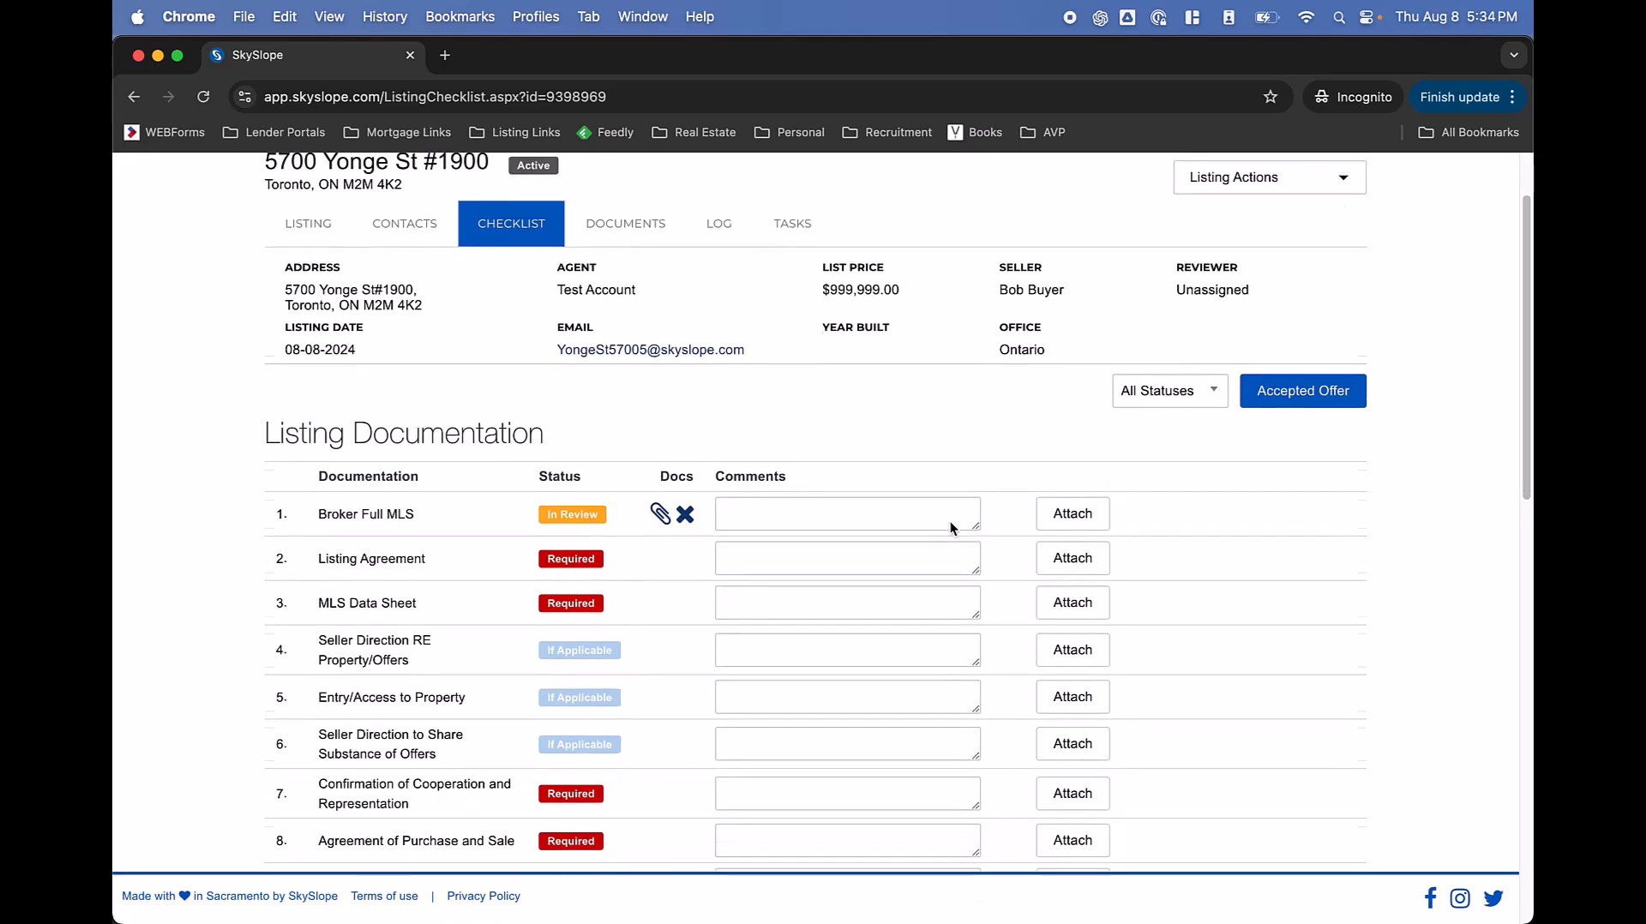
{"action": "scroll", "coordinate": [950, 521], "scroll_direction": "down", "scroll_amount": 3}
{"action": "scroll", "coordinate": [949, 521], "scroll_direction": "up", "scroll_amount": 10}
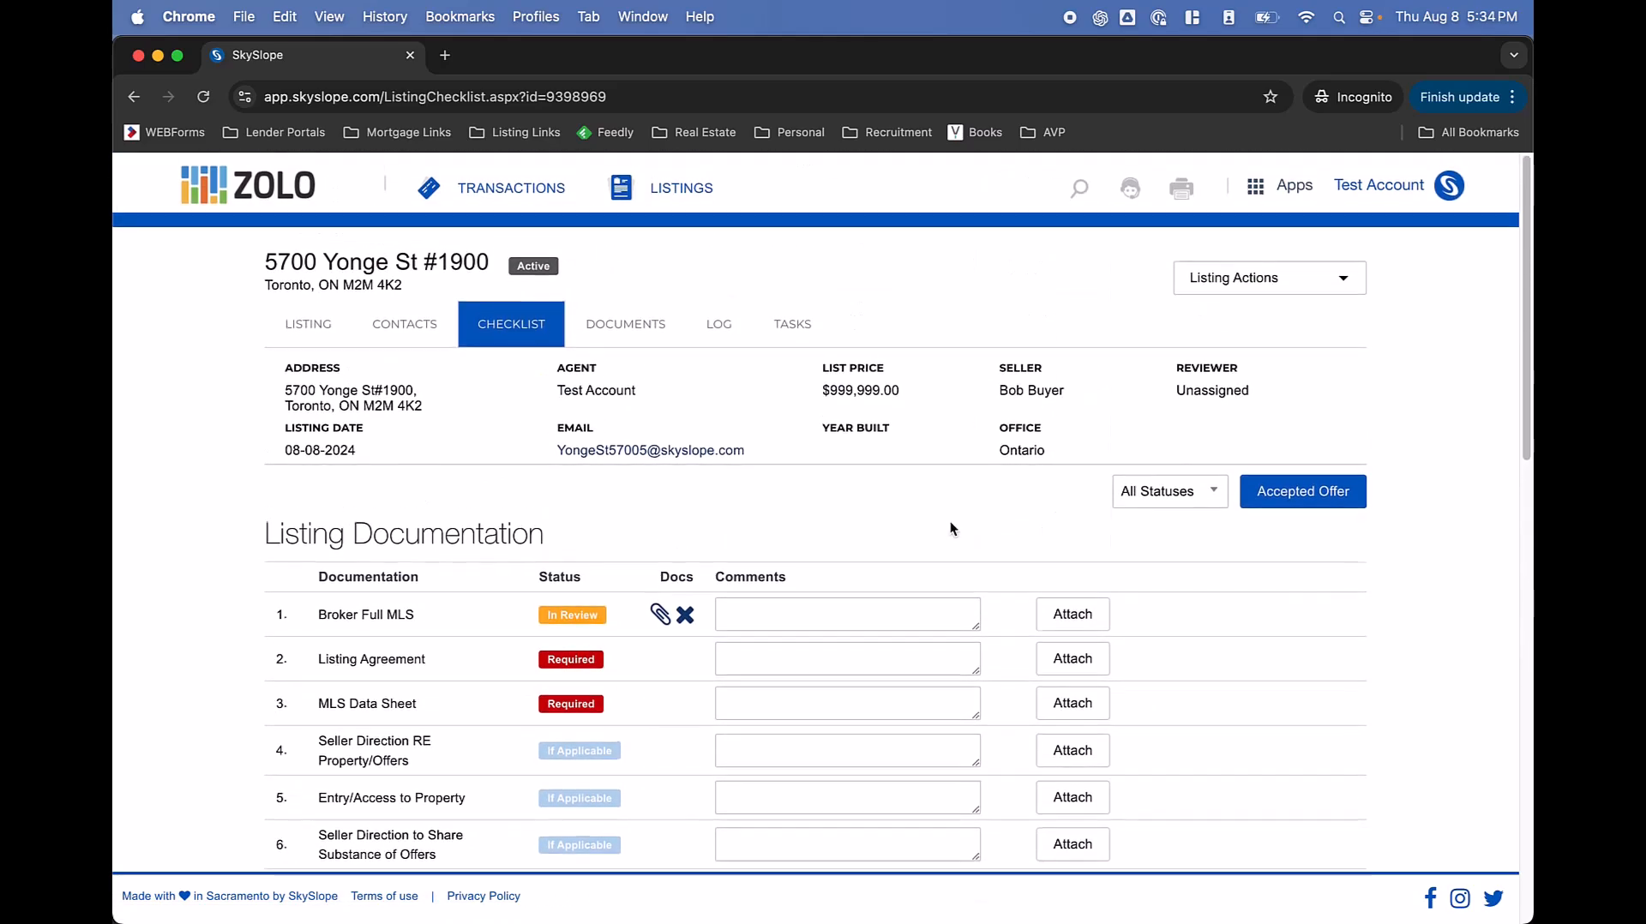